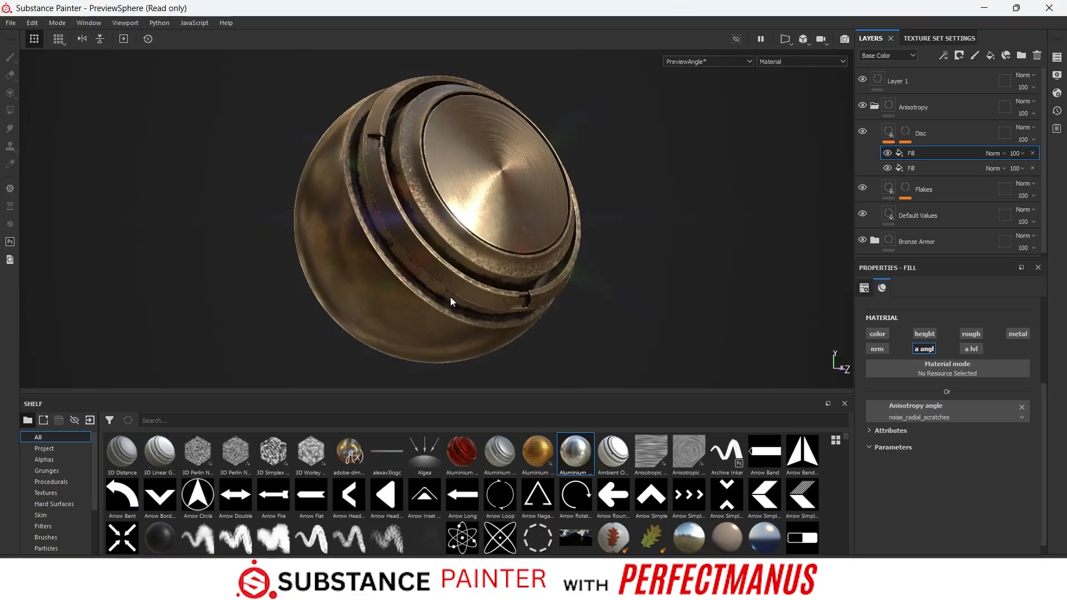
- Delete all the existing layers and apply the Aluminium Pure material to the preview sphere
{"action": "left_click", "coordinate": [1036, 55]}
{"action": "left_click", "coordinate": [1037, 55]}
{"action": "left_click", "coordinate": [1037, 55]}
{"action": "left_click", "coordinate": [1038, 55]}
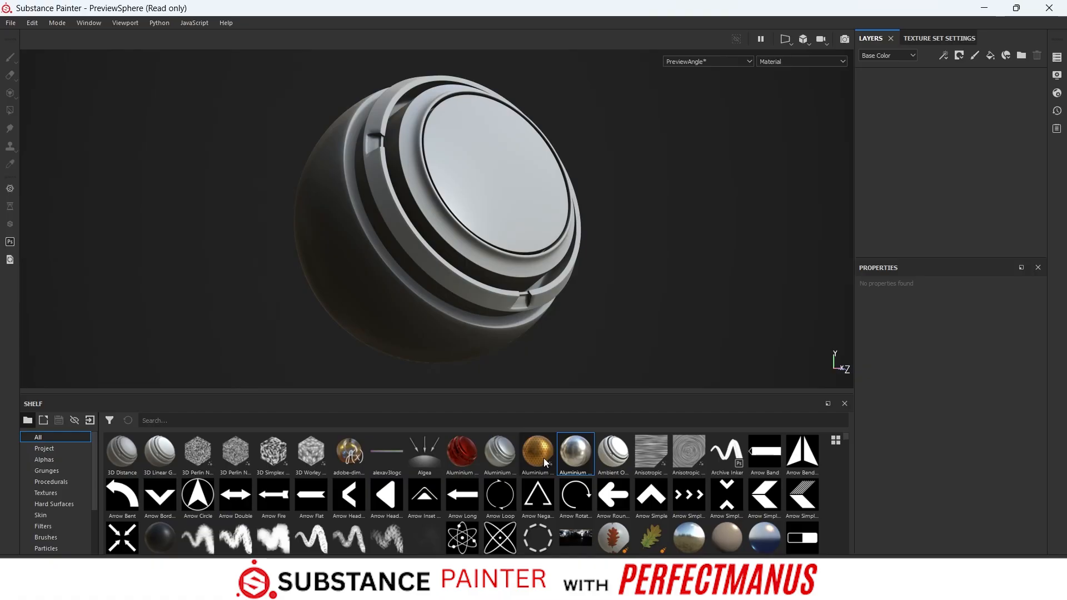
{"action": "left_click_drag", "start_coordinate": [576, 462], "coordinate": [469, 188]}
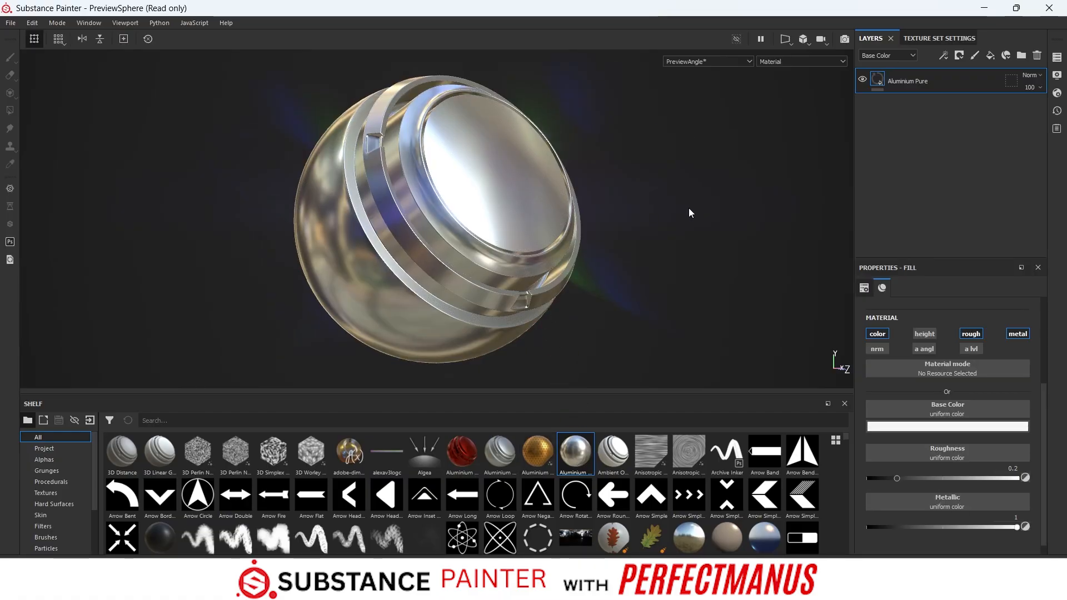
{"action": "left_click_drag", "start_coordinate": [631, 292], "coordinate": [593, 287], "text": "alt"}
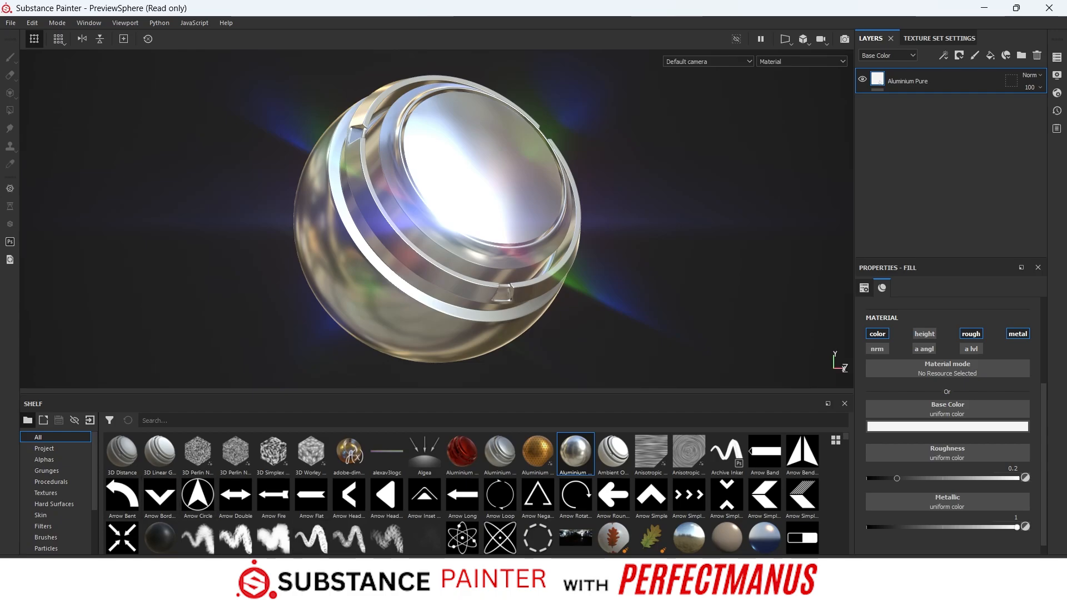
- Import upgrade.png from the Downloads folder as a texture into the current session
{"action": "mouse_move", "coordinate": [253, 582]}
{"action": "left_click", "coordinate": [253, 516]}
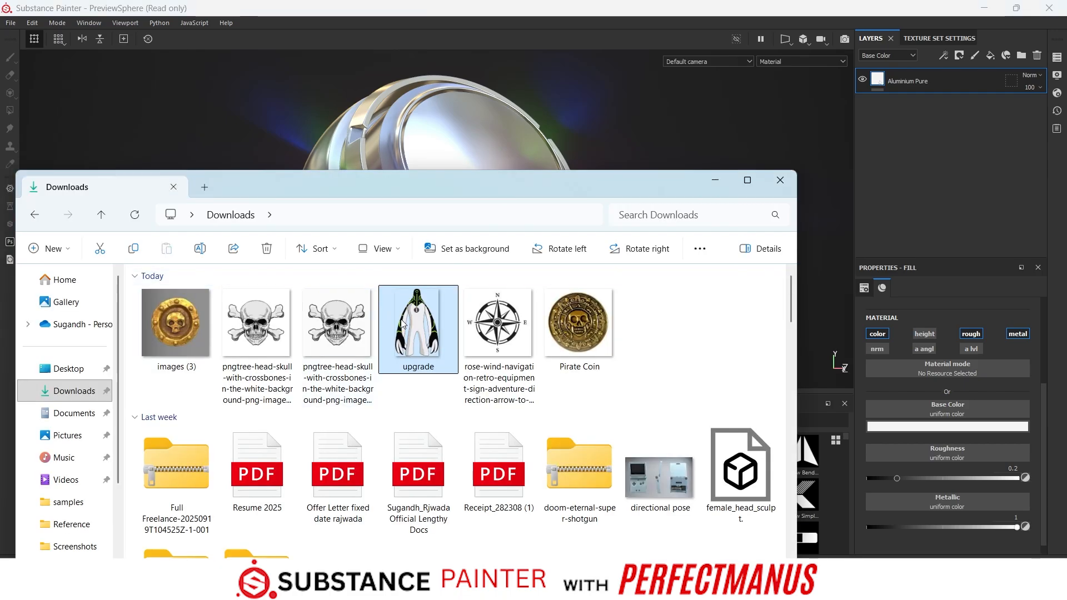
{"action": "left_click_drag", "start_coordinate": [403, 322], "coordinate": [805, 469]}
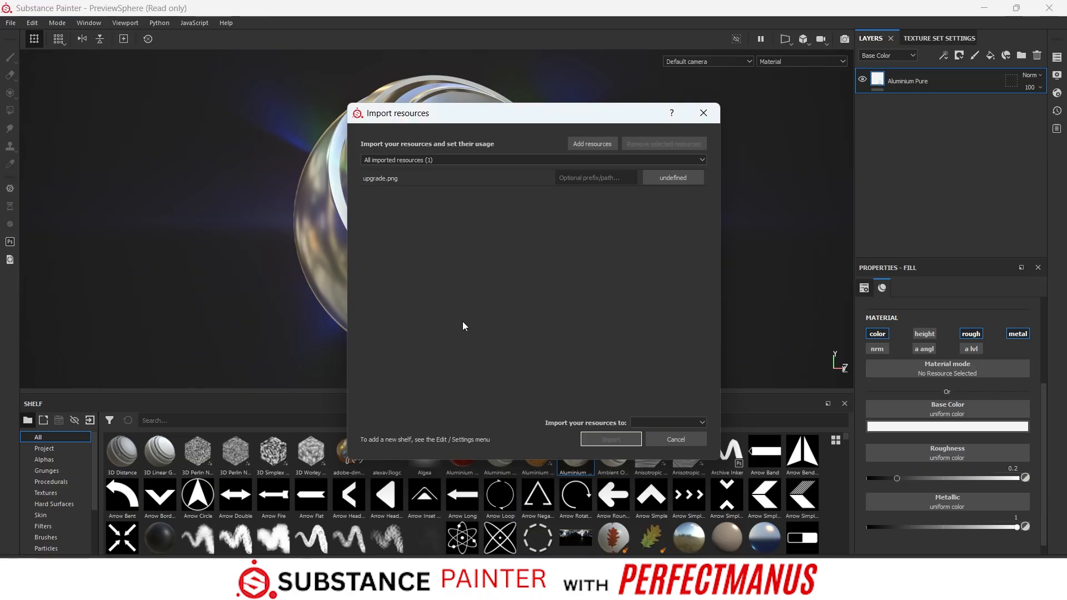
{"action": "left_click", "coordinate": [677, 179]}
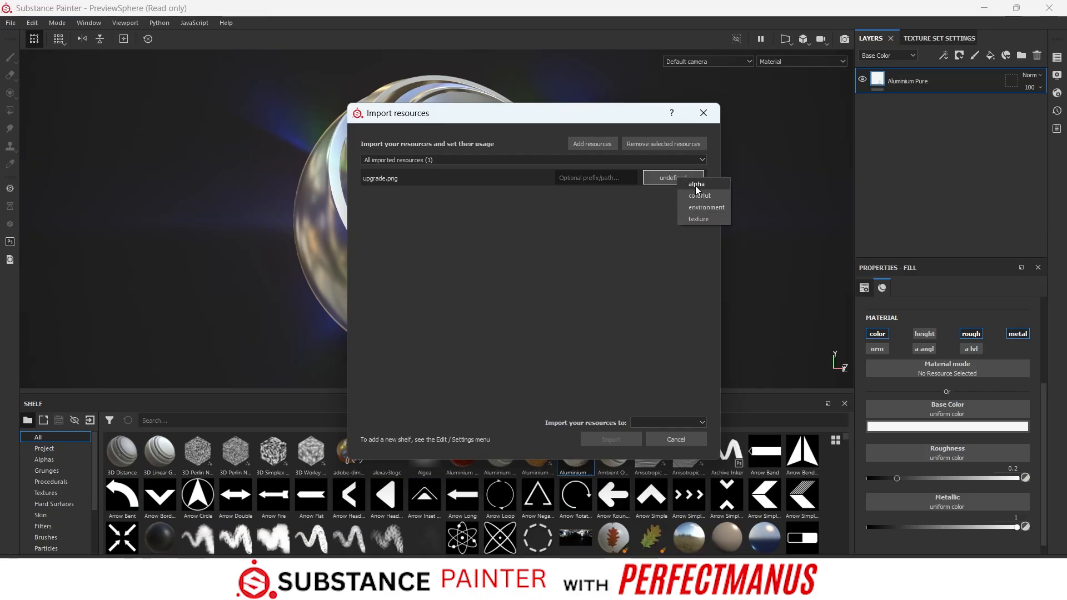
{"action": "left_click", "coordinate": [696, 218]}
{"action": "left_click", "coordinate": [649, 423]}
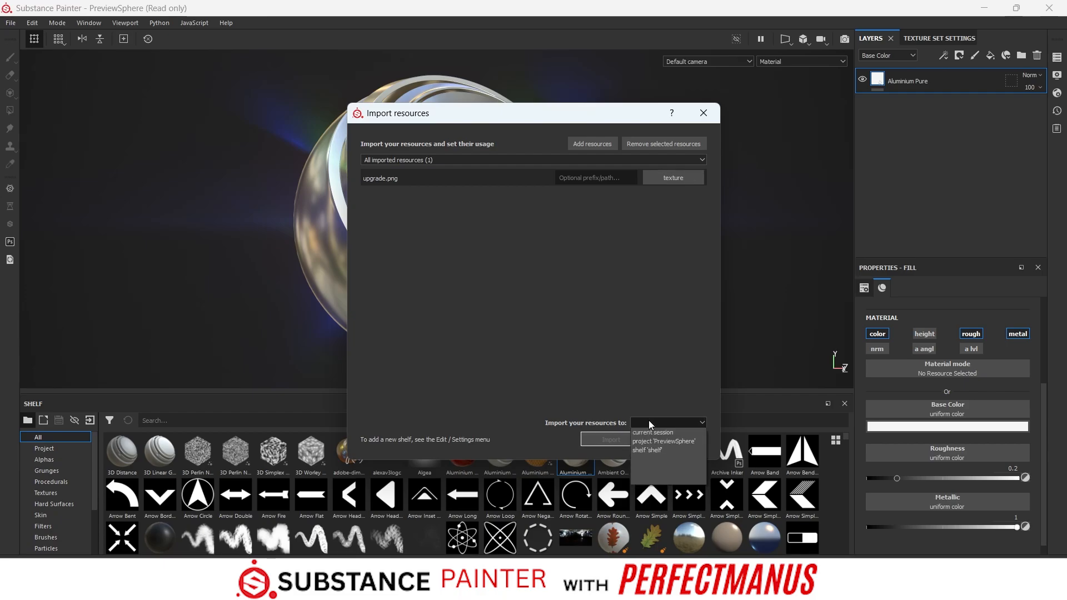
{"action": "left_click", "coordinate": [670, 431]}
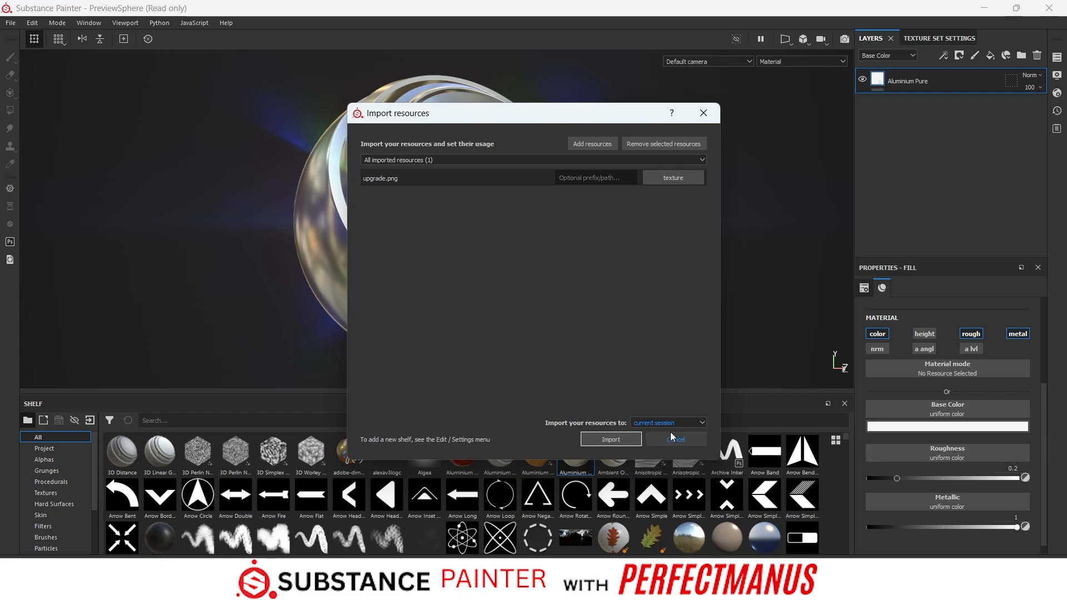
{"action": "left_click", "coordinate": [611, 439]}
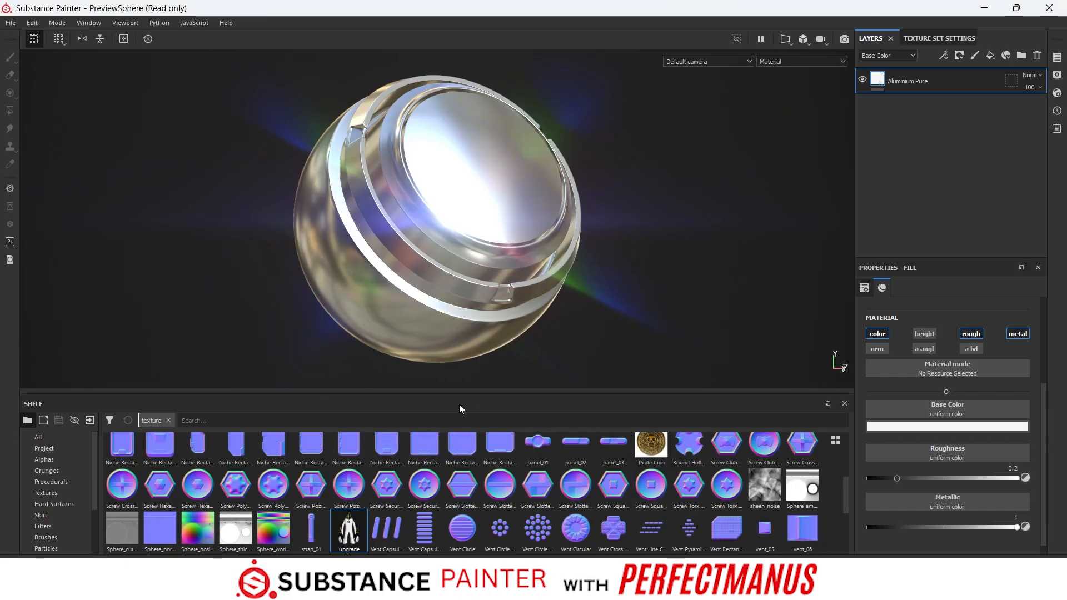
- Add a fill layer with only the color channel active and assign the upgrade texture as its base color
{"action": "left_click", "coordinate": [990, 55]}
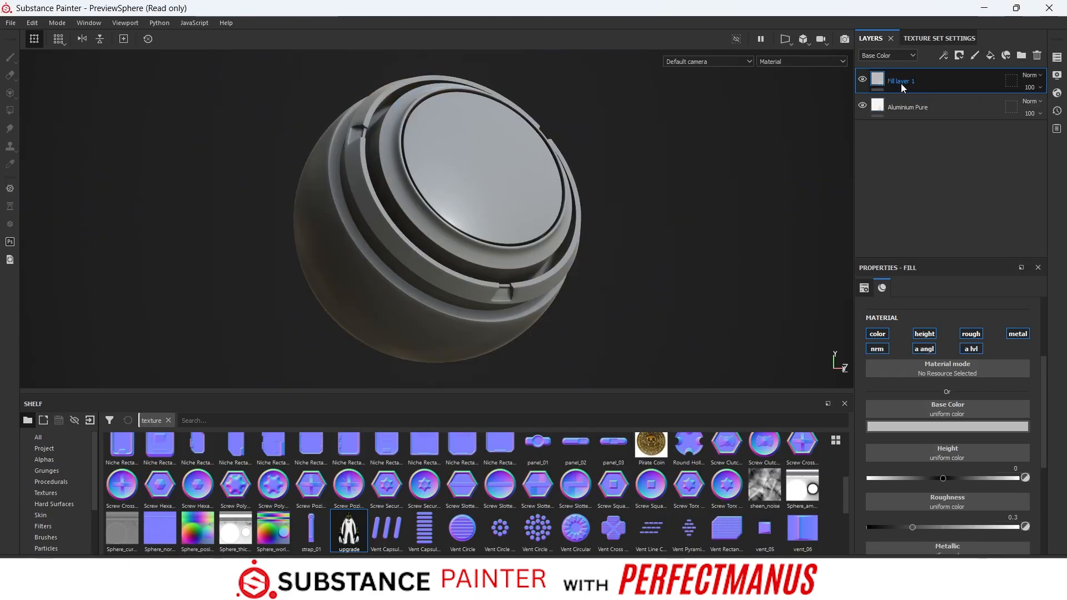
{"action": "left_click", "coordinate": [924, 334]}
{"action": "left_click", "coordinate": [970, 334]}
{"action": "left_click", "coordinate": [1011, 333]}
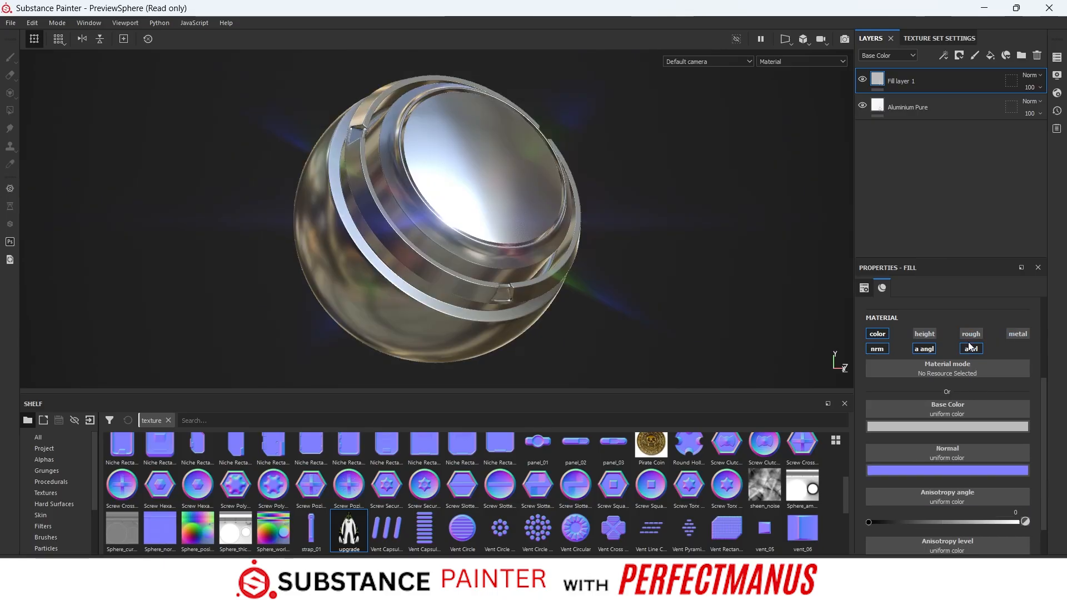
{"action": "left_click", "coordinate": [971, 349]}
{"action": "left_click", "coordinate": [924, 348]}
{"action": "left_click", "coordinate": [872, 349]}
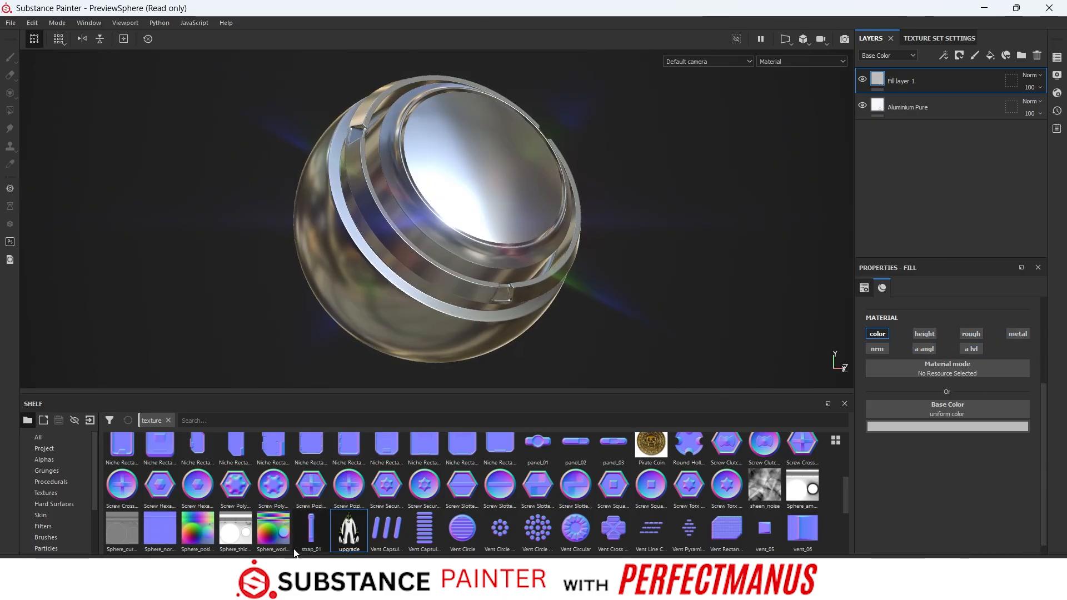
{"action": "left_click_drag", "start_coordinate": [350, 532], "coordinate": [941, 406]}
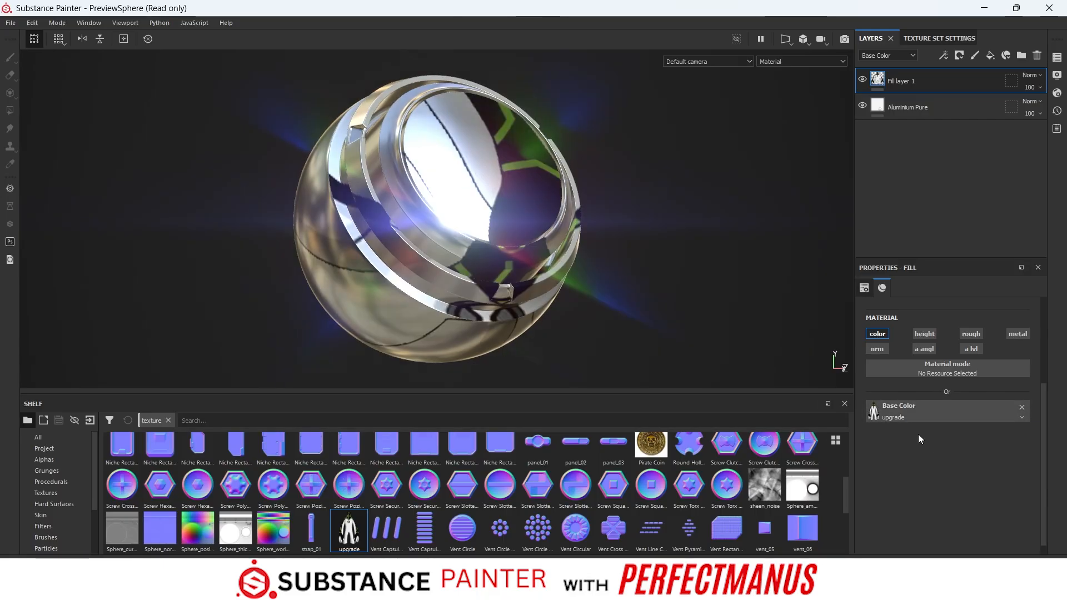
- In the 2D view, scale the upgrade texture to about 5.11 by 4.60 and offset it about 0.32, -0.12 onto the small disc
{"action": "left_click", "coordinate": [779, 44]}
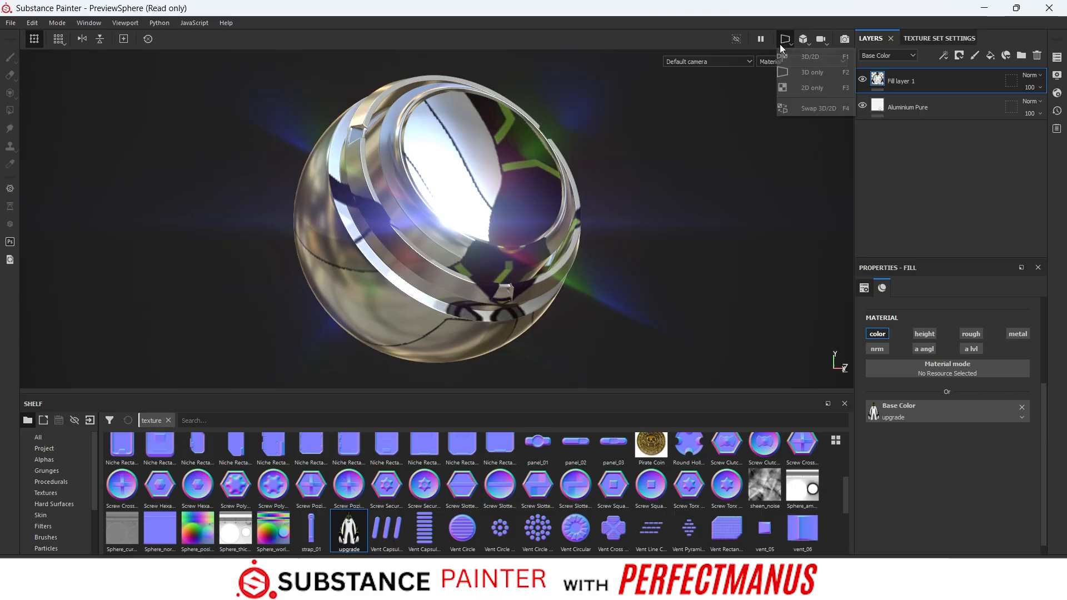
{"action": "left_click", "coordinate": [802, 84]}
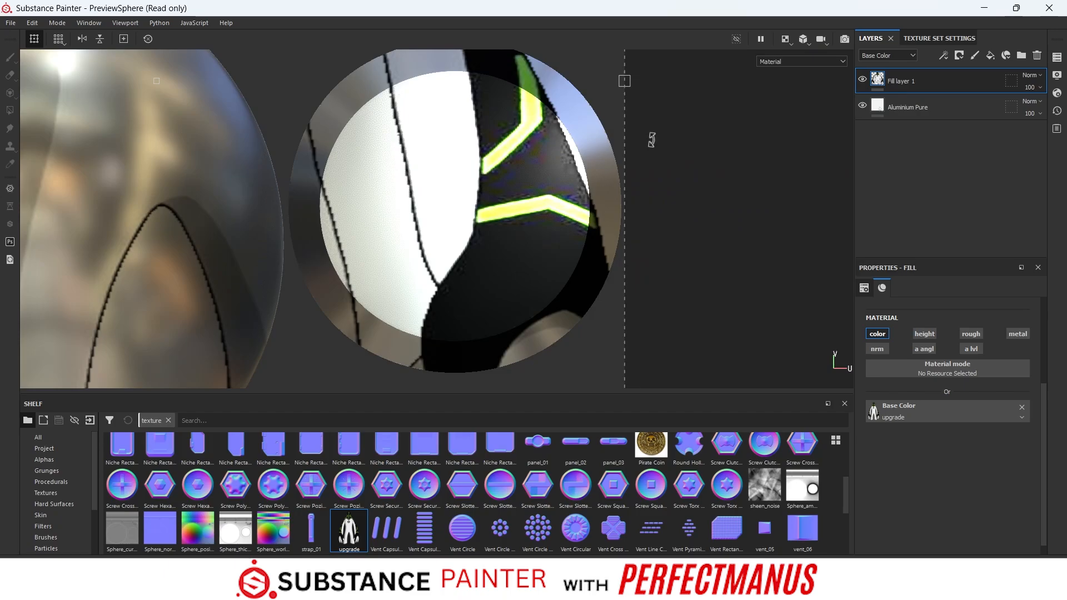
{"action": "scroll", "coordinate": [505, 181], "scroll_direction": "down", "scroll_amount": 2}
{"action": "scroll", "coordinate": [507, 179], "scroll_direction": "down", "scroll_amount": 6}
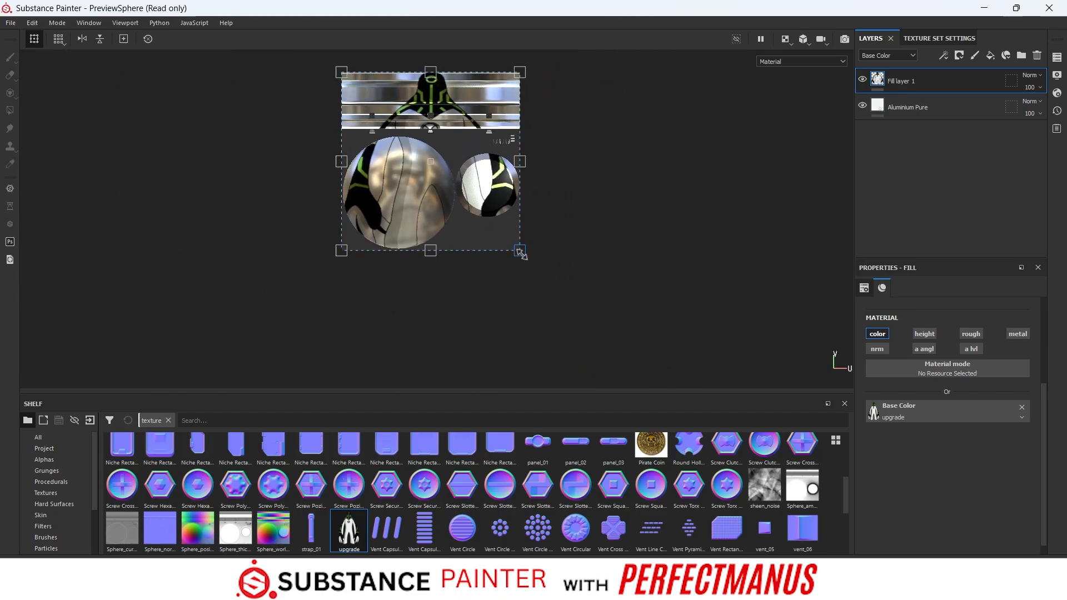
{"action": "left_click_drag", "start_coordinate": [519, 251], "coordinate": [497, 199]}
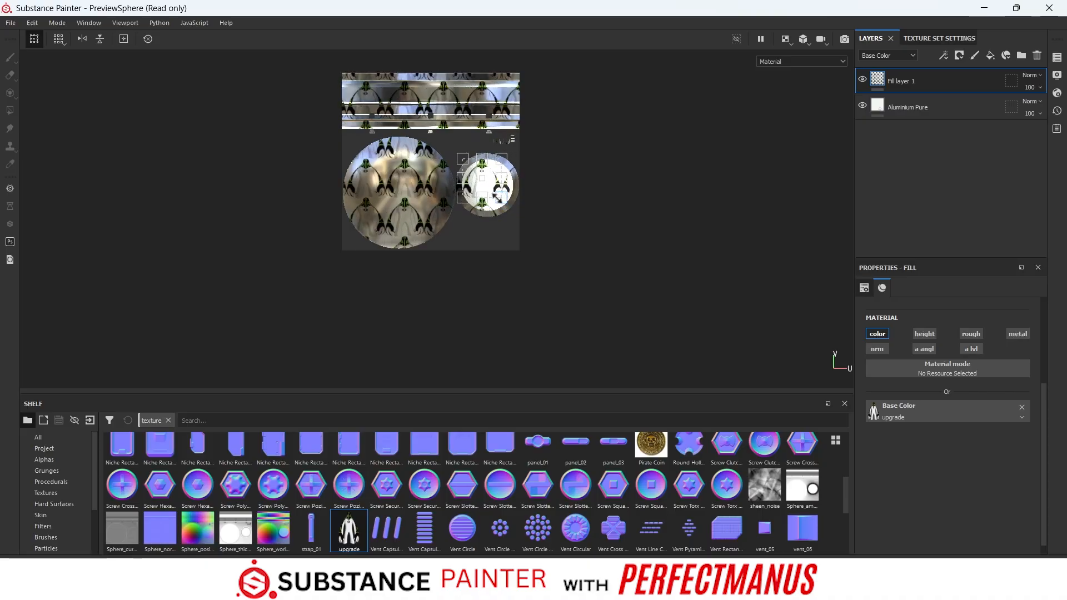
{"action": "scroll", "coordinate": [497, 199], "scroll_direction": "up", "scroll_amount": 5}
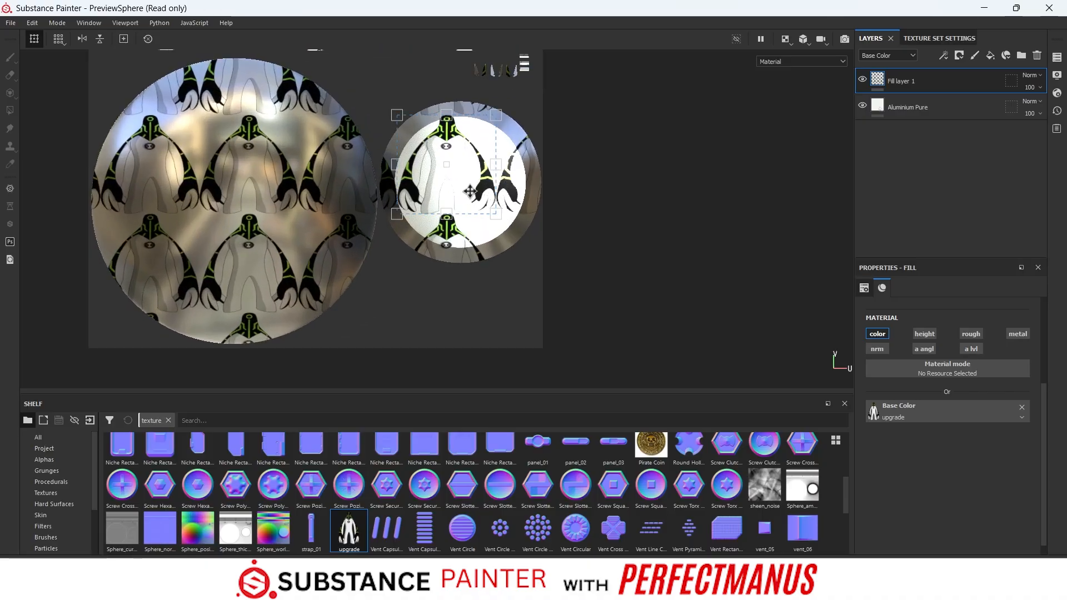
{"action": "mouse_move", "coordinate": [468, 192]}
{"action": "left_mouse_down"}
{"action": "mouse_move", "coordinate": [485, 203]}
{"action": "mouse_move", "coordinate": [506, 176]}
{"action": "mouse_move", "coordinate": [470, 192]}
{"action": "left_mouse_up"}
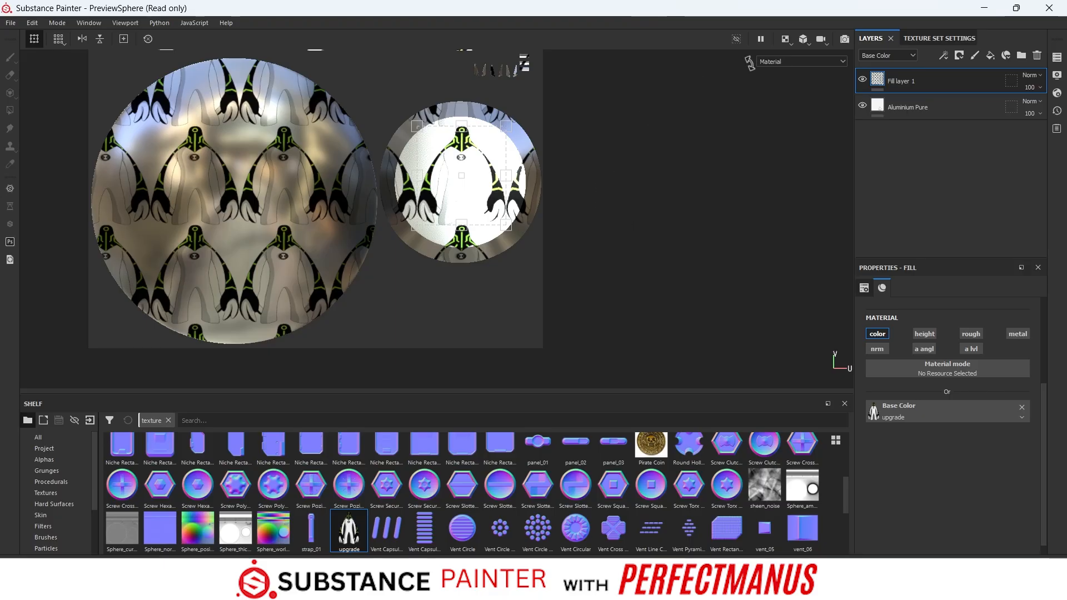
- Set the fill layer's UV Wrap to None
{"action": "left_click", "coordinate": [785, 39]}
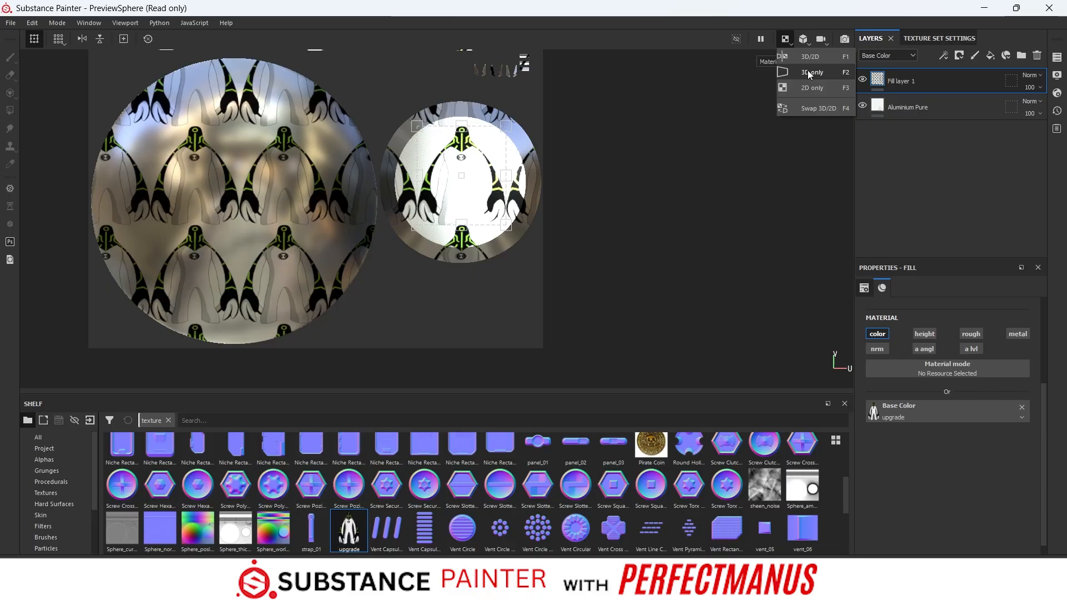
{"action": "left_click", "coordinate": [928, 469]}
{"action": "left_click", "coordinate": [931, 356]}
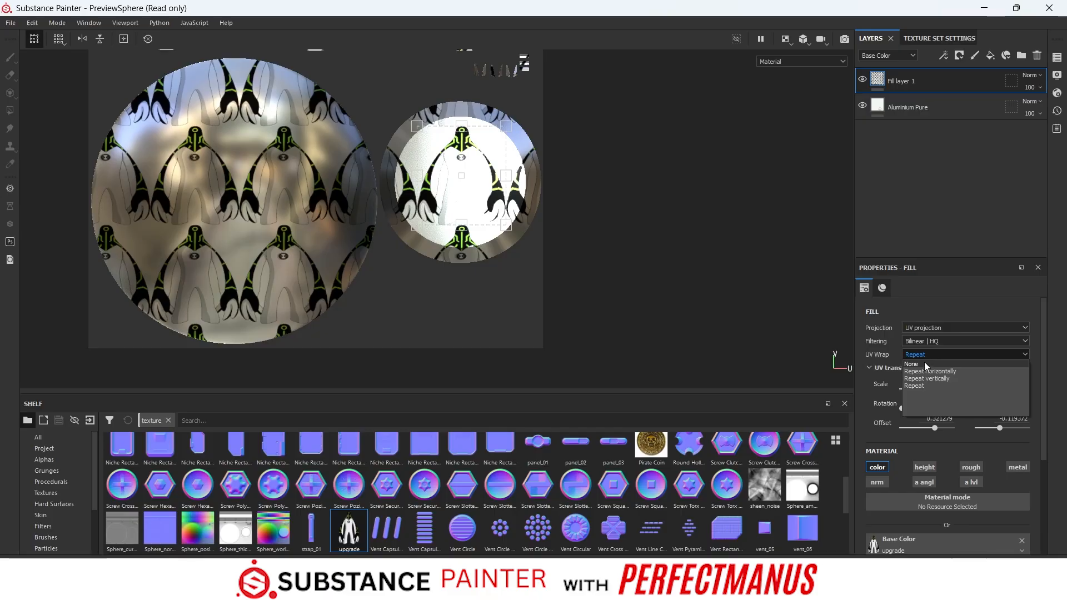
{"action": "left_click", "coordinate": [922, 364]}
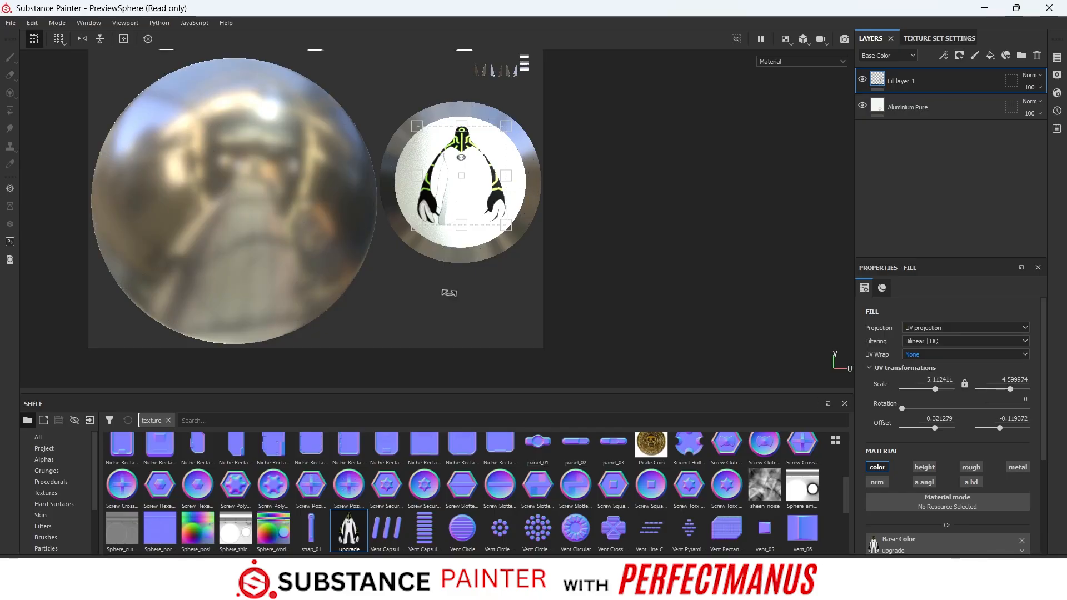
- Switch to the 3D-only view and examine the character decal on the disc from several angles
{"action": "left_click", "coordinate": [789, 44]}
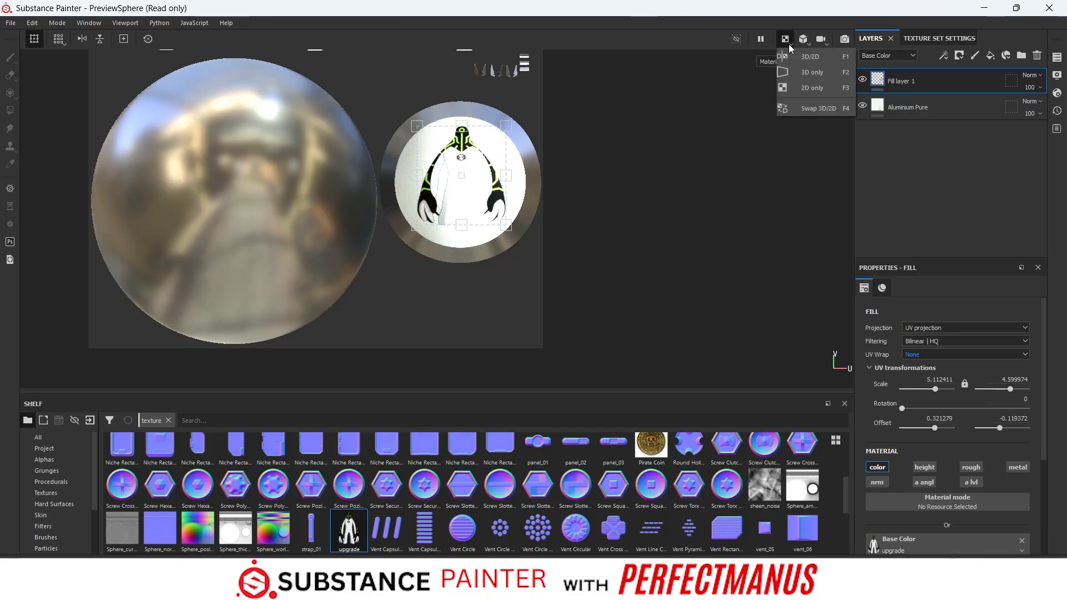
{"action": "left_click", "coordinate": [802, 73]}
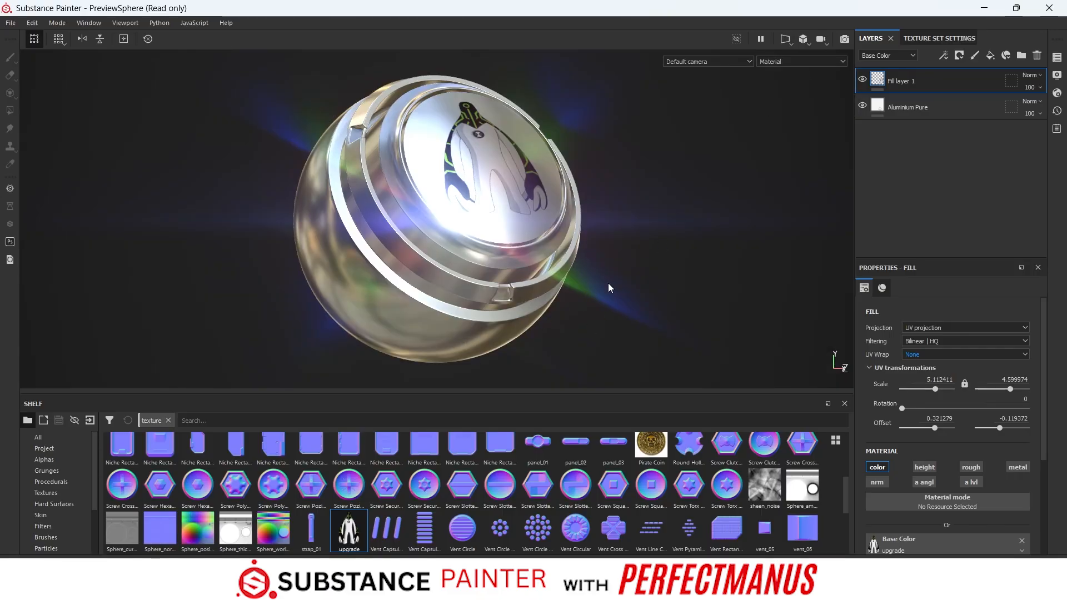
{"action": "left_click_drag", "start_coordinate": [608, 284], "coordinate": [424, 257], "text": "alt"}
{"action": "scroll", "coordinate": [271, 504], "scroll_direction": "up", "scroll_amount": 5}
{"action": "scroll", "coordinate": [270, 505], "scroll_direction": "up", "scroll_amount": 1}
{"action": "scroll", "coordinate": [442, 126], "scroll_direction": "up", "scroll_amount": 8}
{"action": "scroll", "coordinate": [443, 203], "scroll_direction": "down", "scroll_amount": 2}
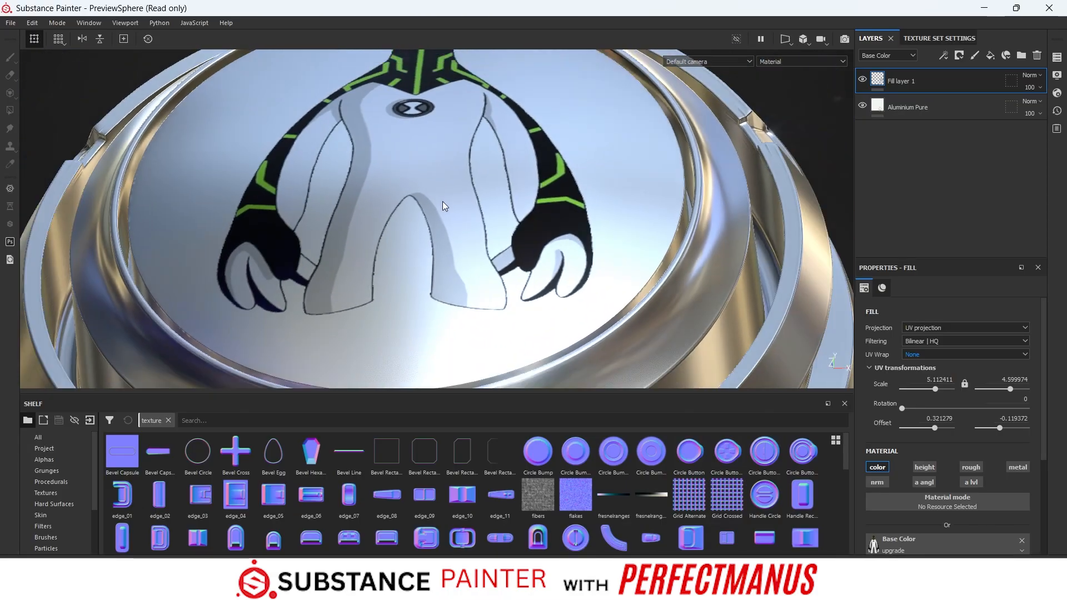
{"action": "scroll", "coordinate": [443, 203], "scroll_direction": "down", "scroll_amount": 3}
{"action": "left_click_drag", "start_coordinate": [530, 205], "coordinate": [417, 203], "text": "alt"}
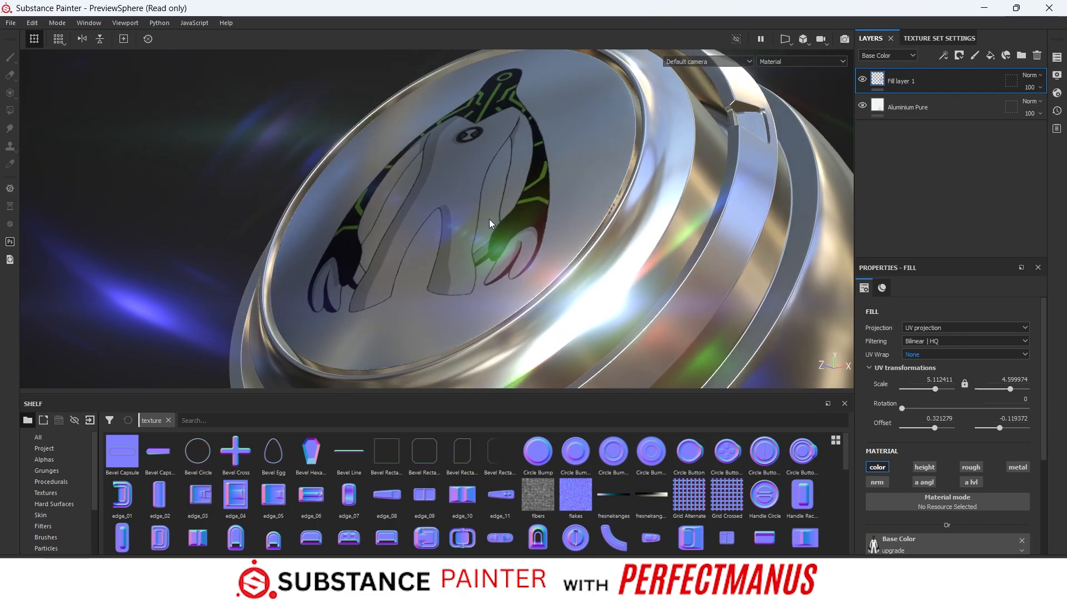
{"action": "left_click_drag", "start_coordinate": [489, 224], "coordinate": [459, 182], "text": "alt"}
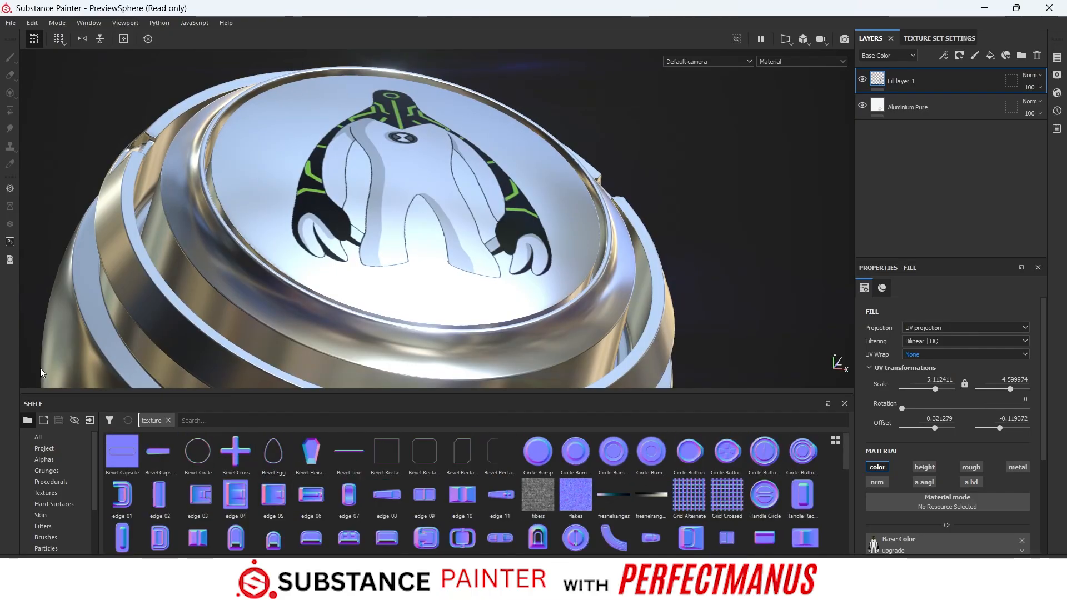
- Clear the shelf's texture filter, add the Bronze Statue material and move it beneath the other layers
{"action": "left_click", "coordinate": [84, 438]}
{"action": "left_click", "coordinate": [168, 420]}
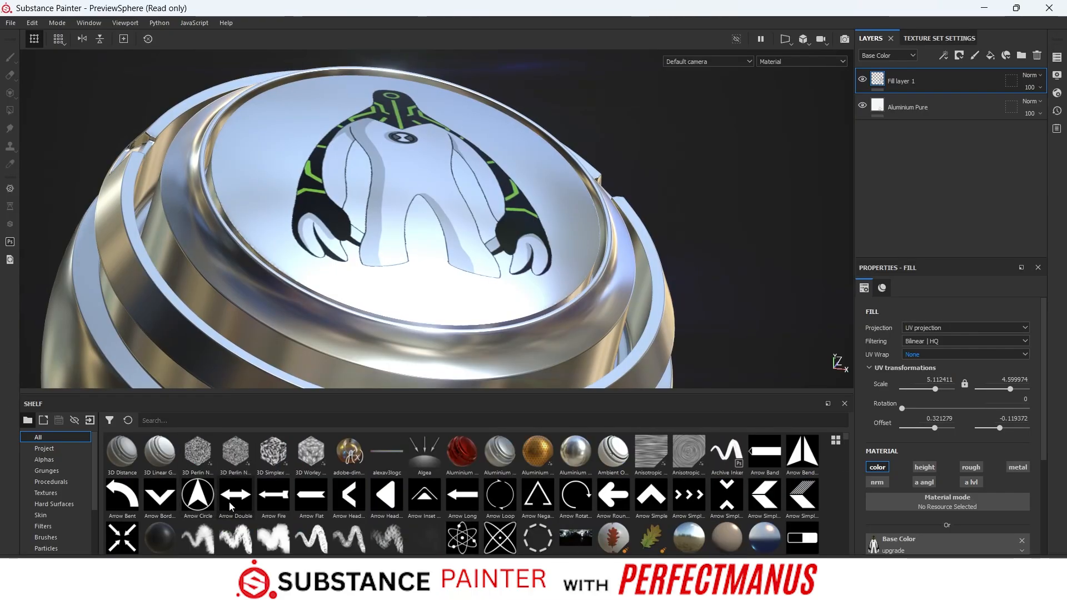
{"action": "left_click_drag", "start_coordinate": [198, 544], "coordinate": [249, 237]}
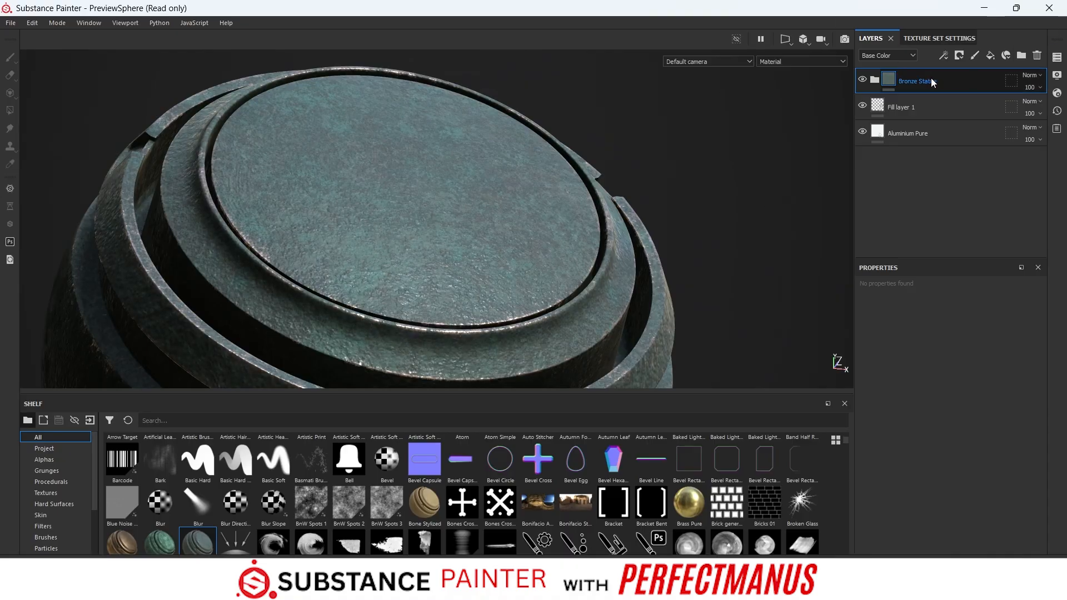
{"action": "left_click_drag", "start_coordinate": [933, 81], "coordinate": [928, 148]}
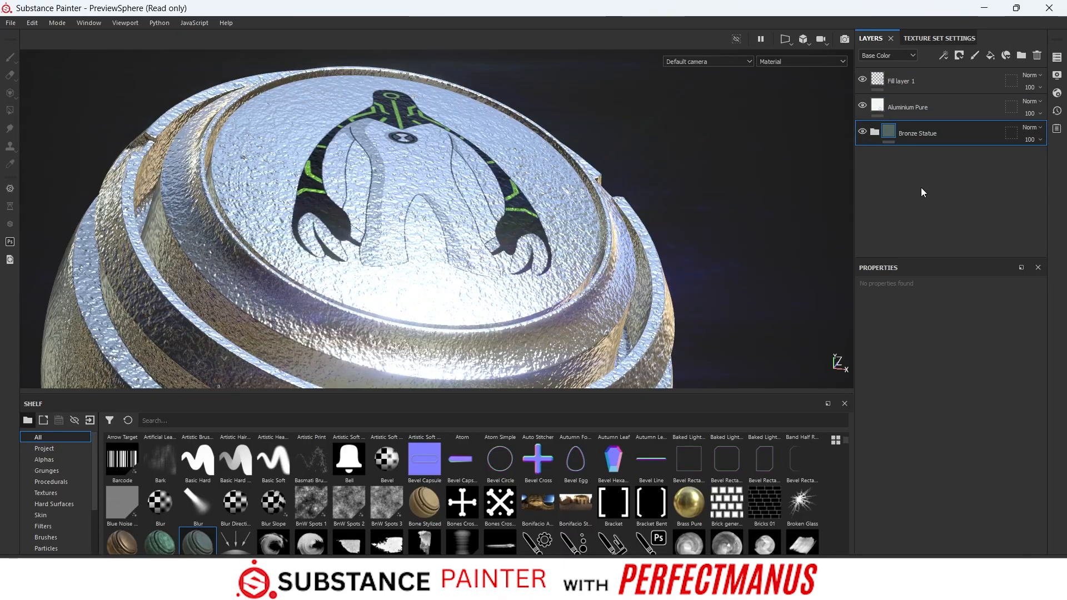
- Delete the Aluminium Pure layer
{"action": "left_click", "coordinate": [996, 114]}
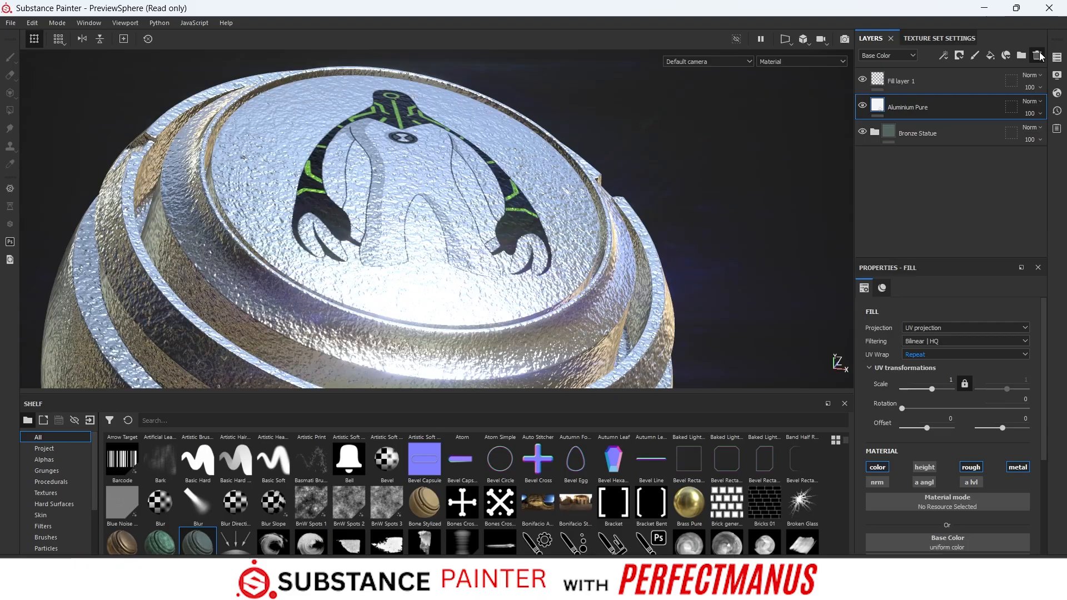
{"action": "key", "text": "Delete"}
{"action": "left_click_drag", "start_coordinate": [664, 157], "coordinate": [712, 174], "text": "alt"}
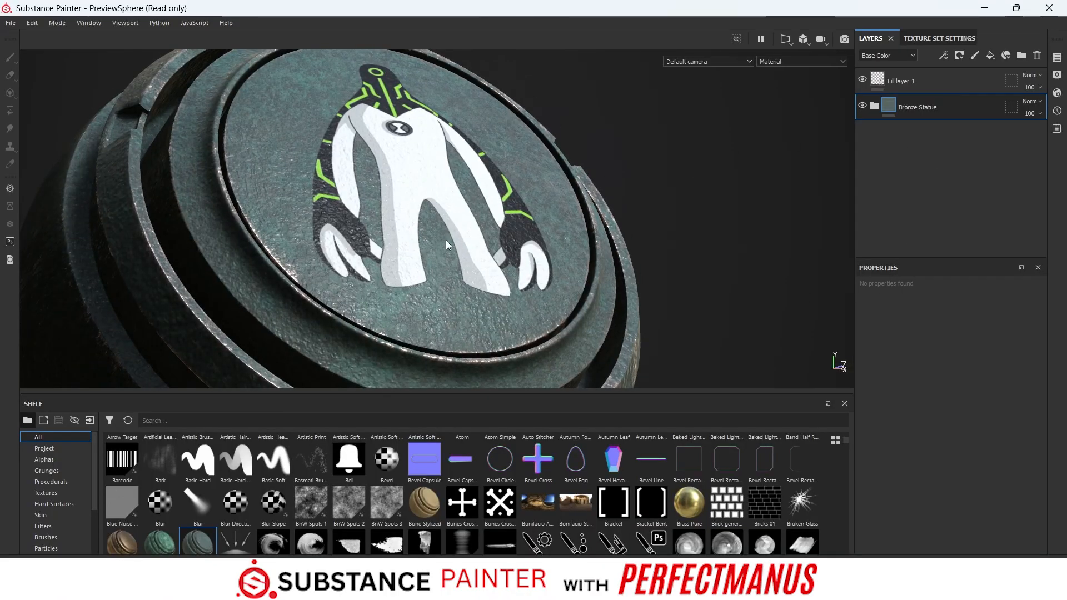
- Add an anchor point to the character decal's fill layer
{"action": "left_click", "coordinate": [895, 83]}
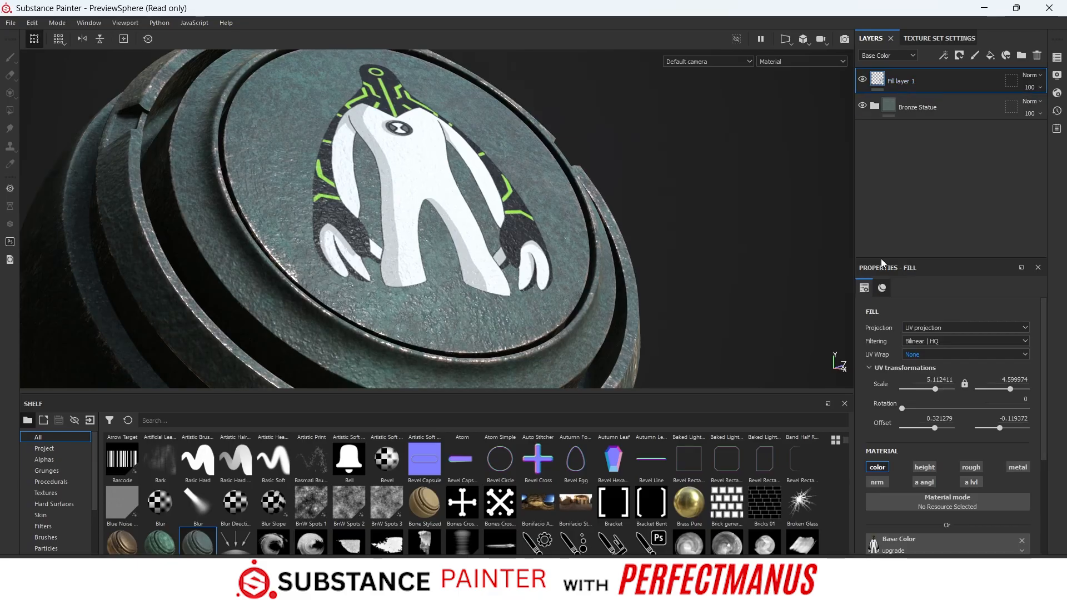
{"action": "scroll", "coordinate": [964, 384], "scroll_direction": "down", "scroll_amount": 2}
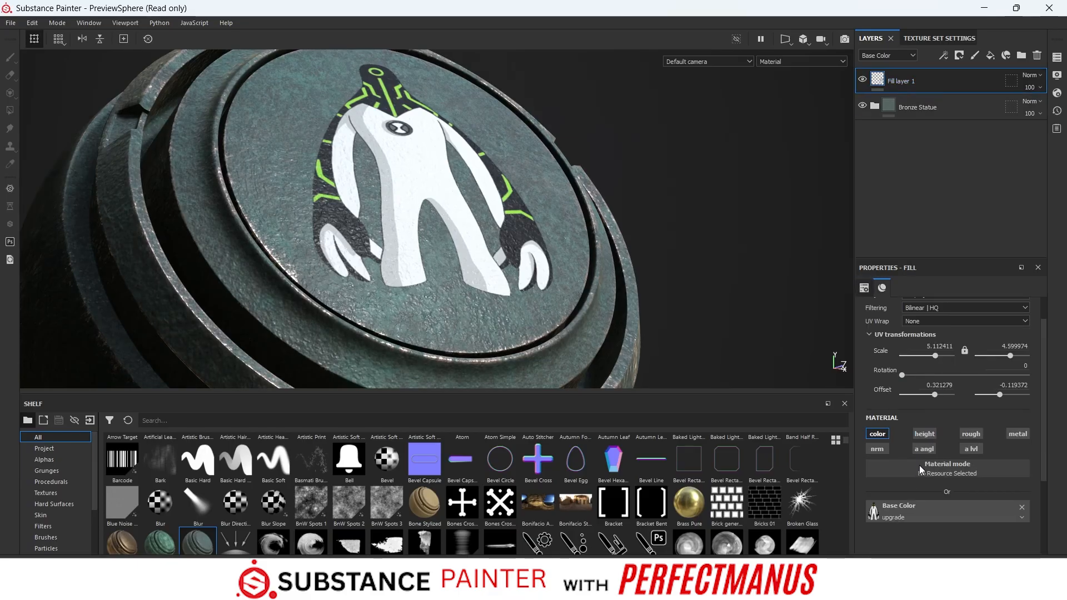
{"action": "scroll", "coordinate": [914, 439], "scroll_direction": "up", "scroll_amount": 2}
{"action": "left_click", "coordinate": [945, 55]}
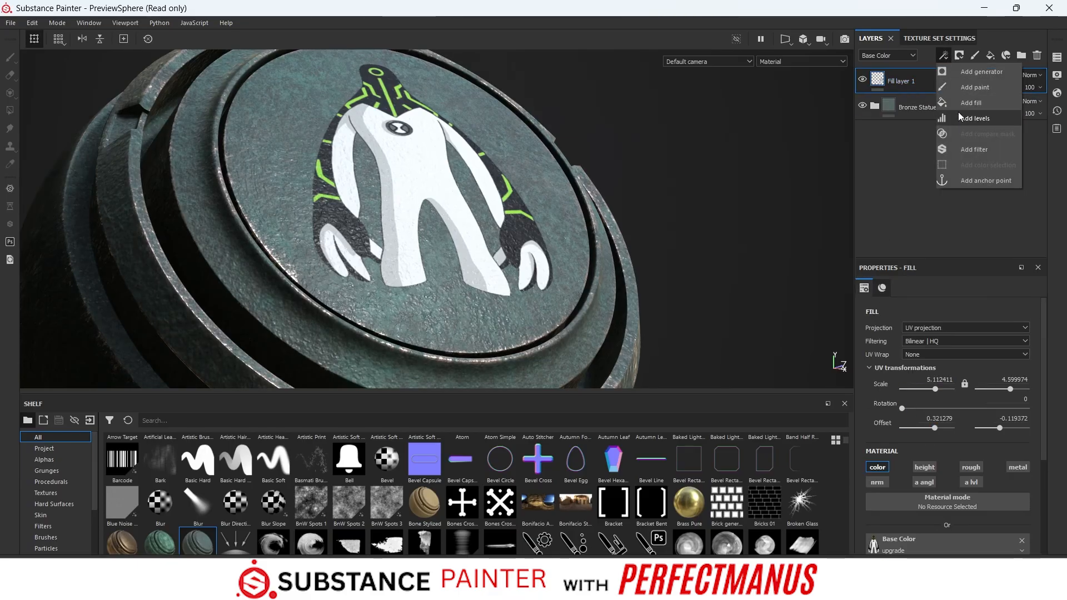
{"action": "left_click", "coordinate": [968, 179]}
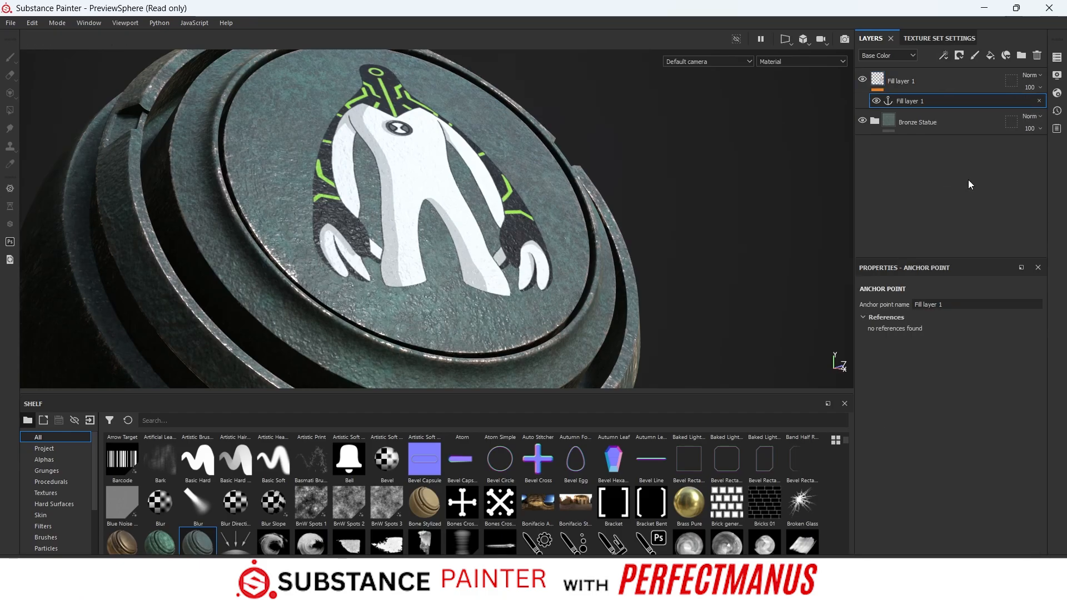
- Add a black mask to the decal's fill layer and add a fill effect to that mask
{"action": "right_click", "coordinate": [882, 81]}
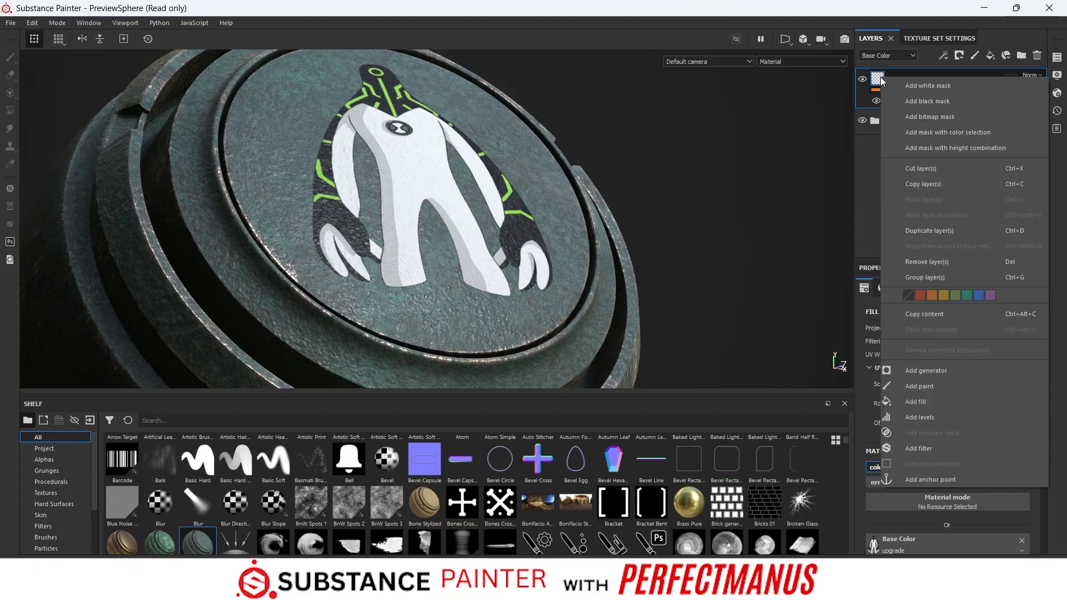
{"action": "left_click", "coordinate": [908, 100]}
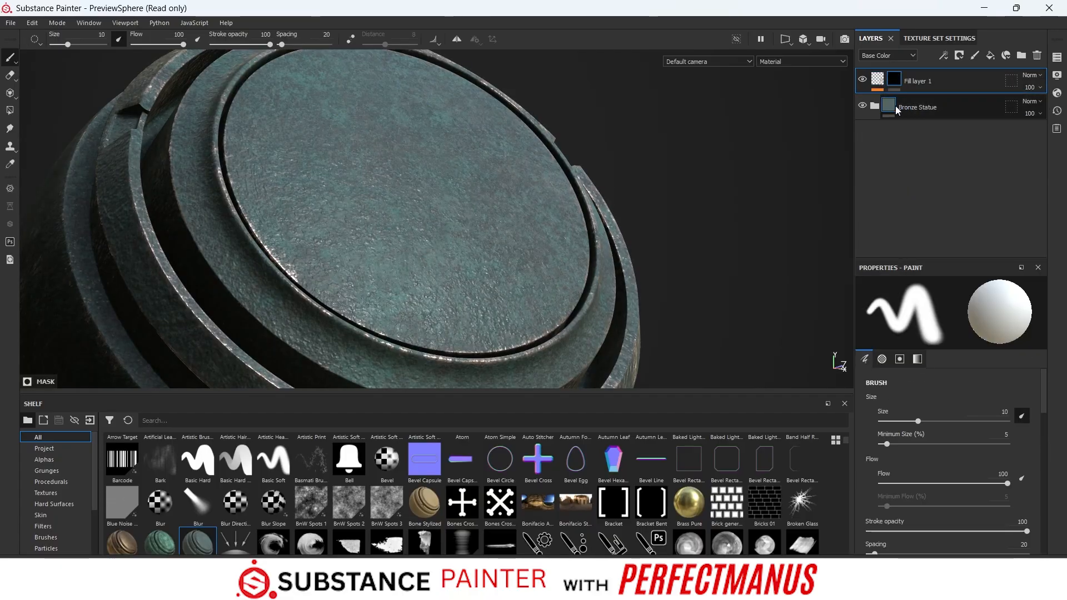
{"action": "left_click", "coordinate": [941, 57]}
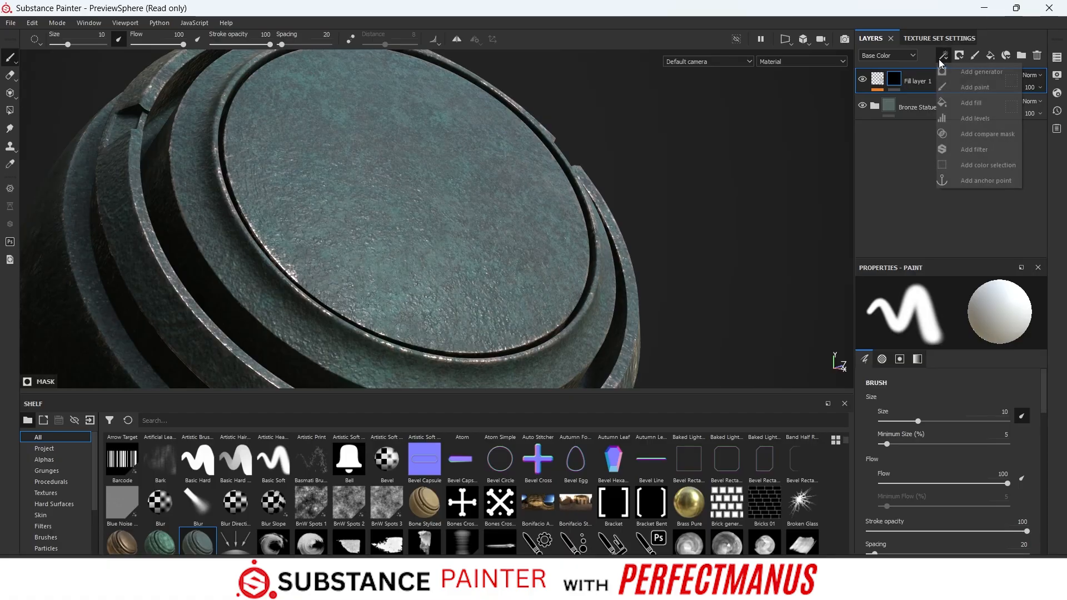
{"action": "left_click", "coordinate": [961, 104]}
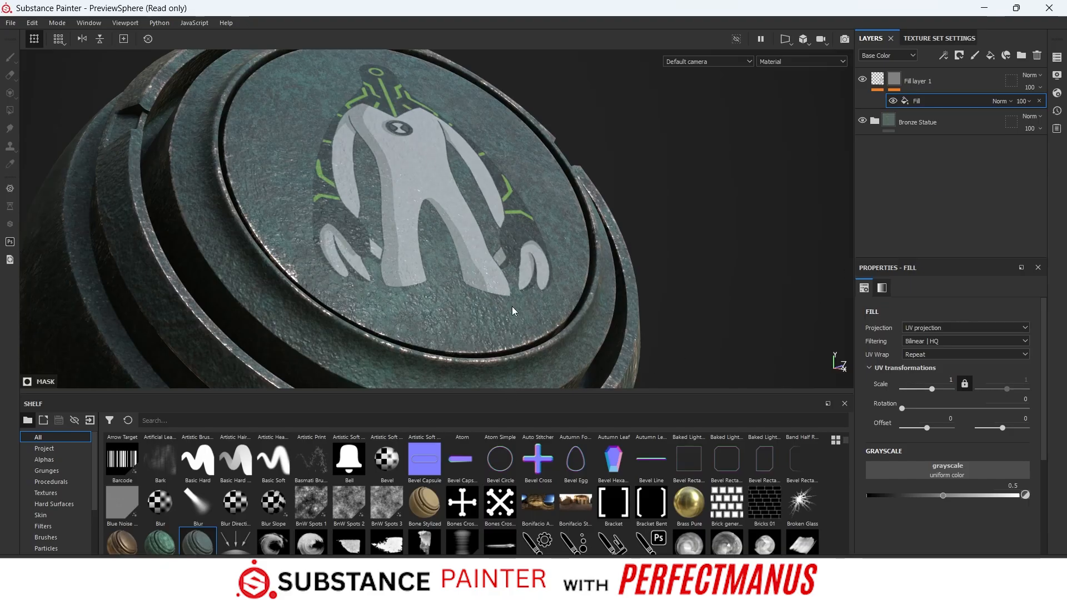
- Use the Fill layer 1 anchor point as the grayscale source of the mask's fill effect
{"action": "left_click", "coordinate": [951, 473]}
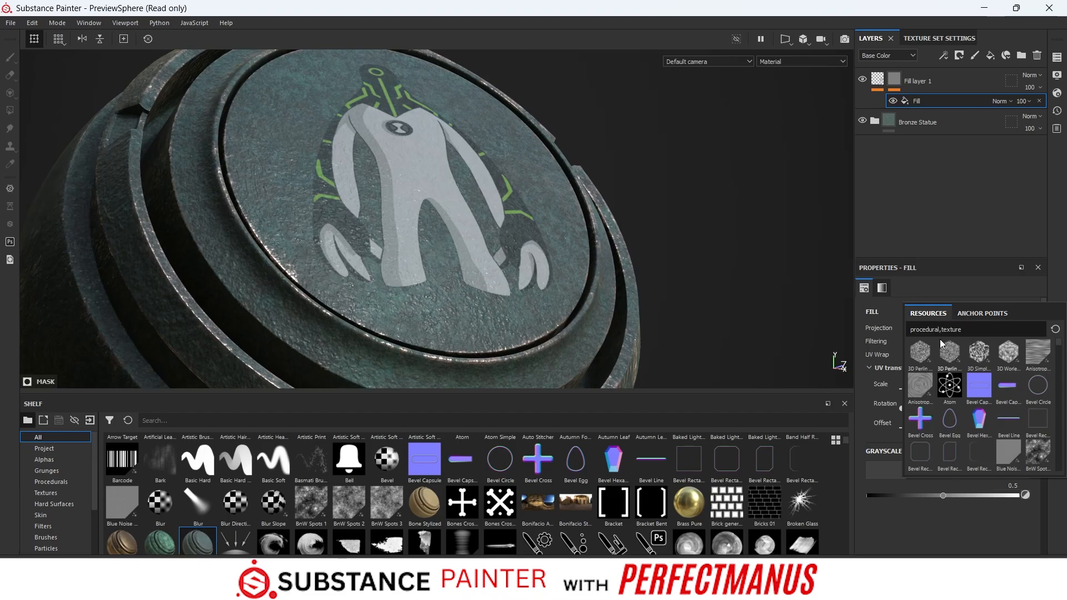
{"action": "left_click", "coordinate": [984, 315]}
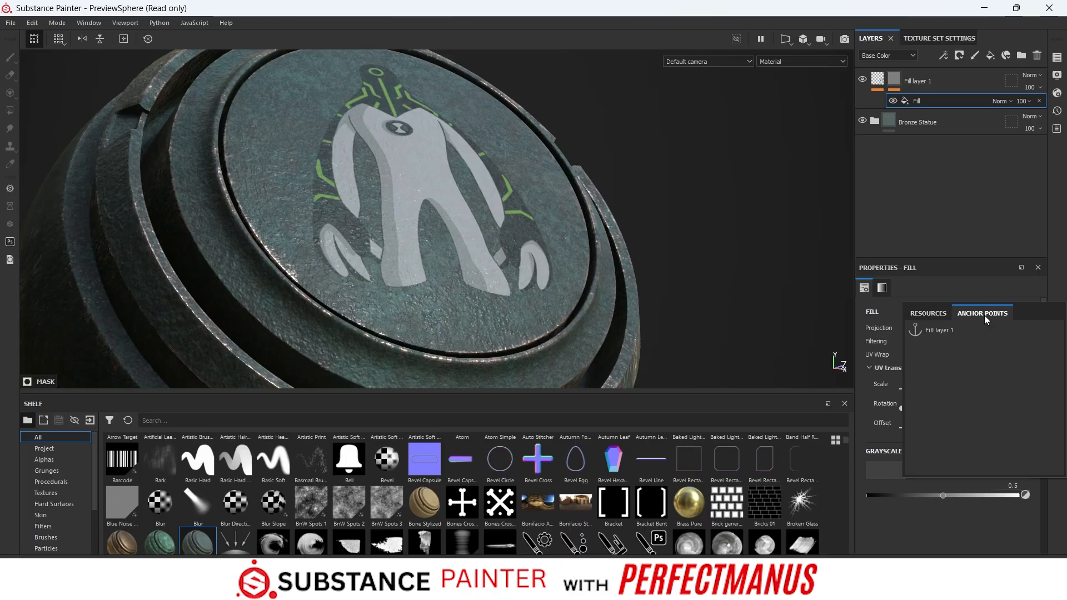
{"action": "left_click", "coordinate": [939, 330]}
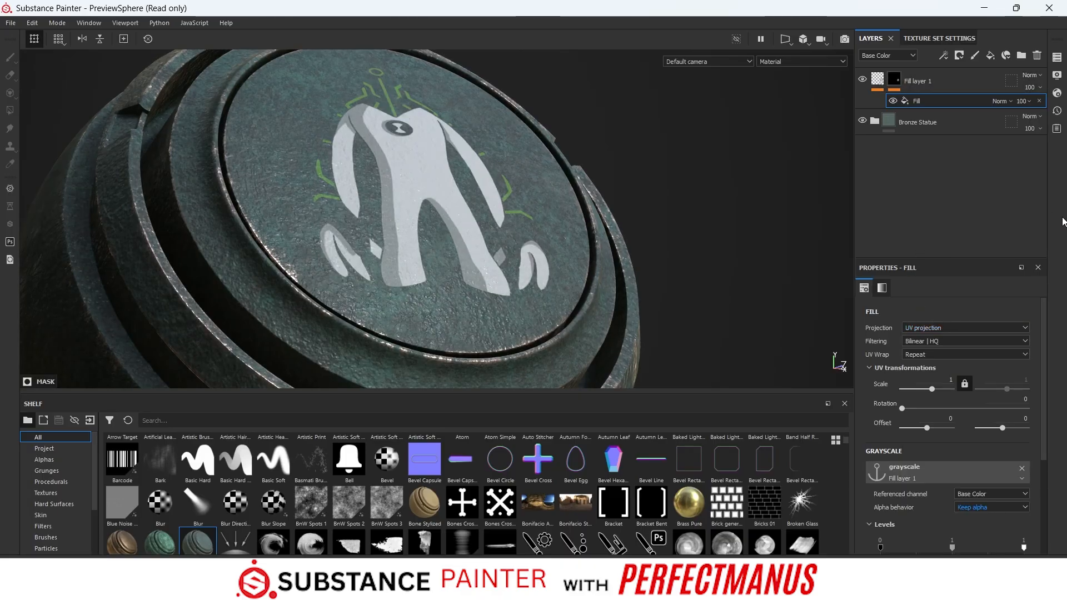
{"action": "left_click_drag", "start_coordinate": [678, 297], "coordinate": [636, 297], "text": "alt"}
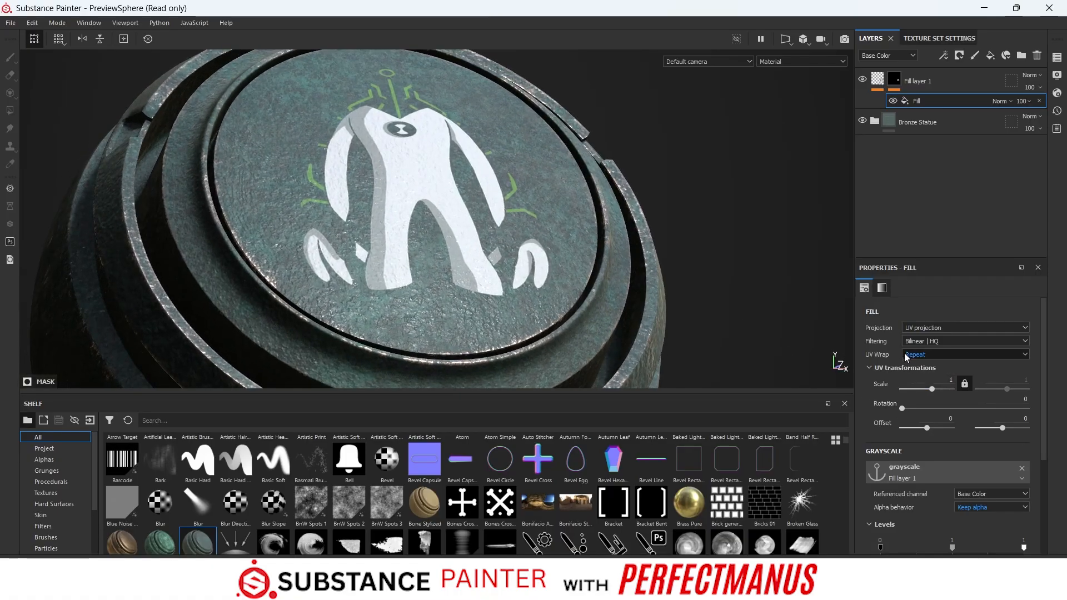
{"action": "scroll", "coordinate": [903, 344], "scroll_direction": "down", "scroll_amount": 1}
{"action": "scroll", "coordinate": [902, 341], "scroll_direction": "up", "scroll_amount": 1}
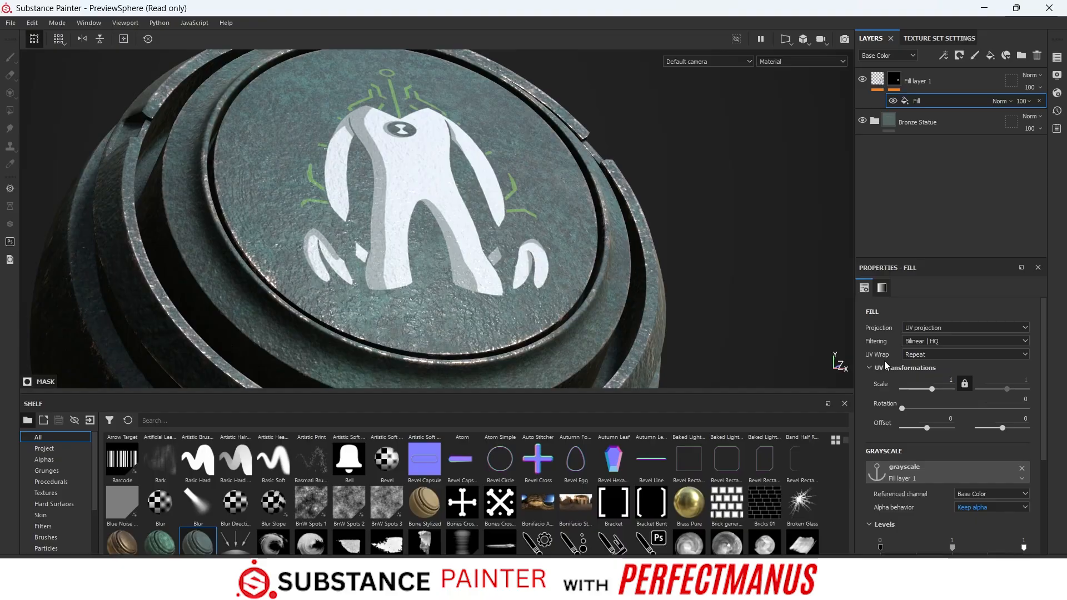
{"action": "left_click", "coordinate": [943, 55]}
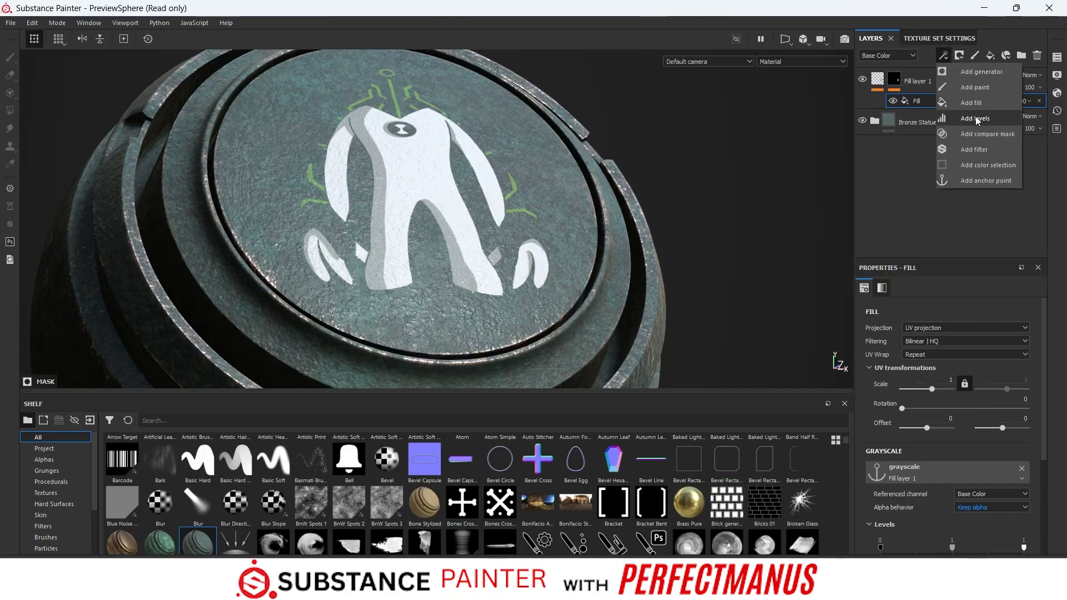
{"action": "left_click", "coordinate": [893, 189]}
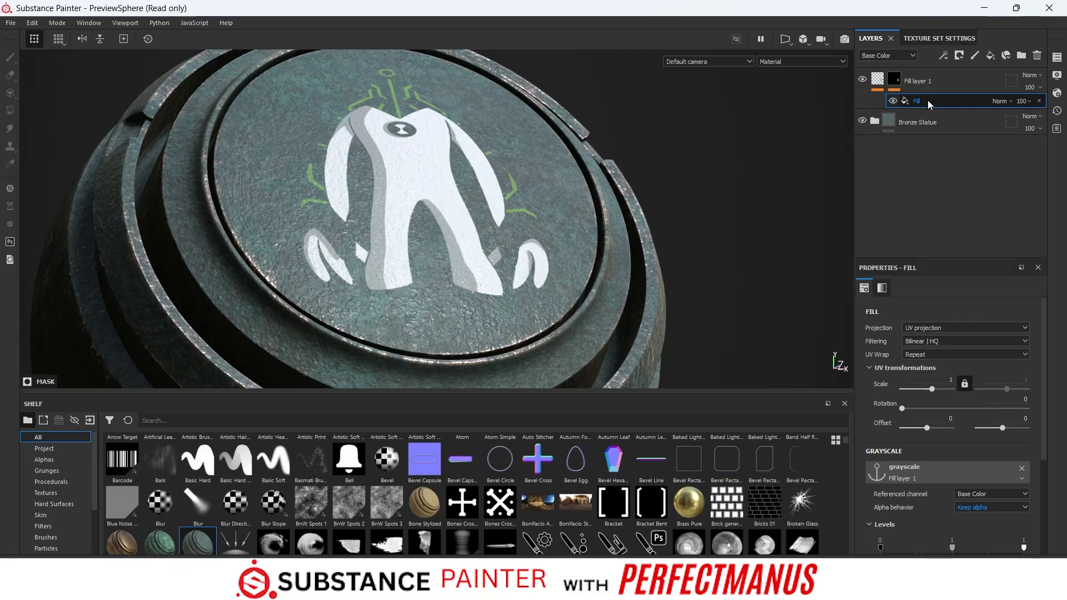
- Set the mask fill's alpha behavior to Extract alpha and raise the black input level to 0.302
{"action": "scroll", "coordinate": [967, 371], "scroll_direction": "down", "scroll_amount": 3}
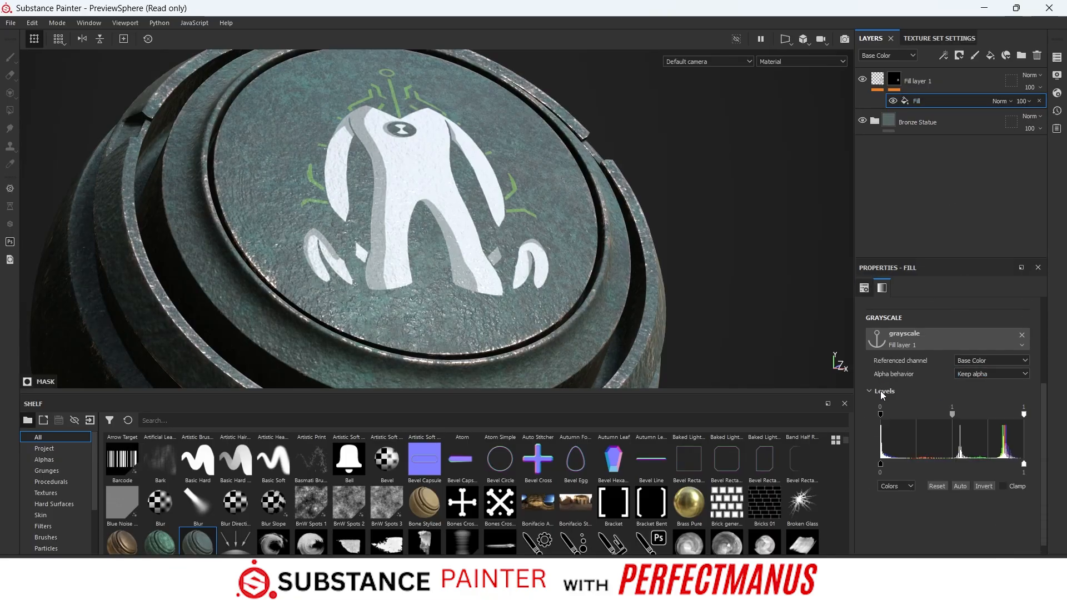
{"action": "mouse_move", "coordinate": [880, 411]}
{"action": "left_mouse_down"}
{"action": "mouse_move", "coordinate": [888, 422]}
{"action": "mouse_move", "coordinate": [934, 421]}
{"action": "mouse_move", "coordinate": [891, 421]}
{"action": "mouse_move", "coordinate": [911, 422]}
{"action": "left_mouse_up"}
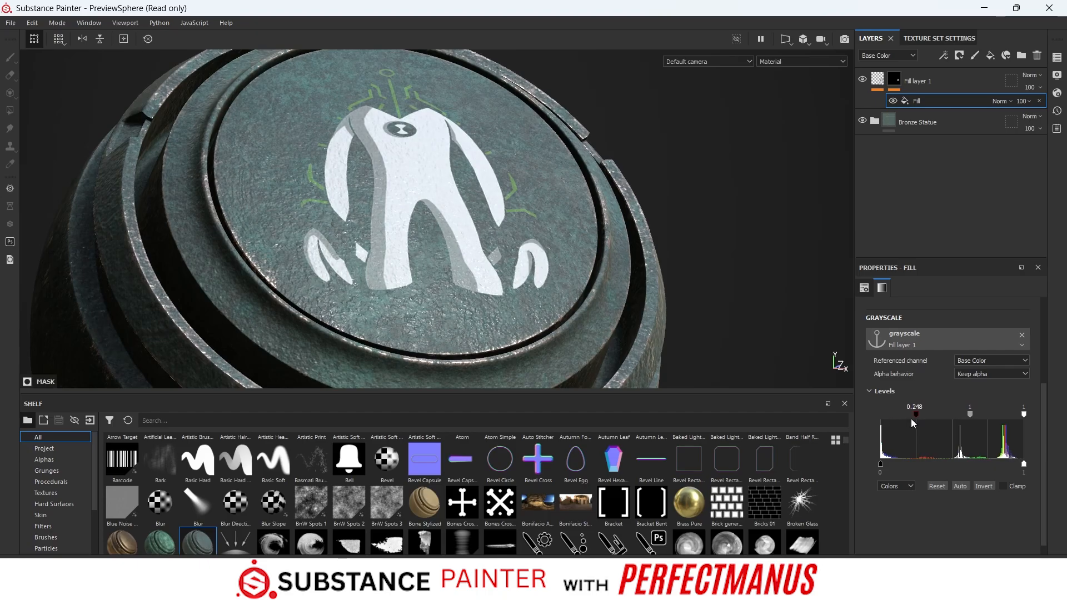
{"action": "left_click", "coordinate": [994, 374]}
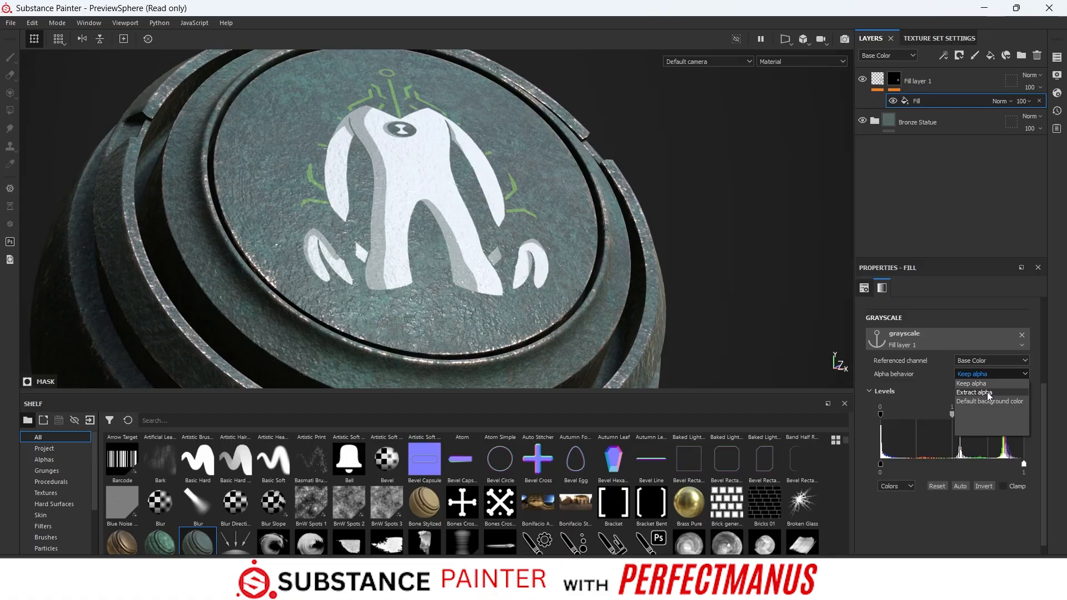
{"action": "left_click", "coordinate": [986, 392]}
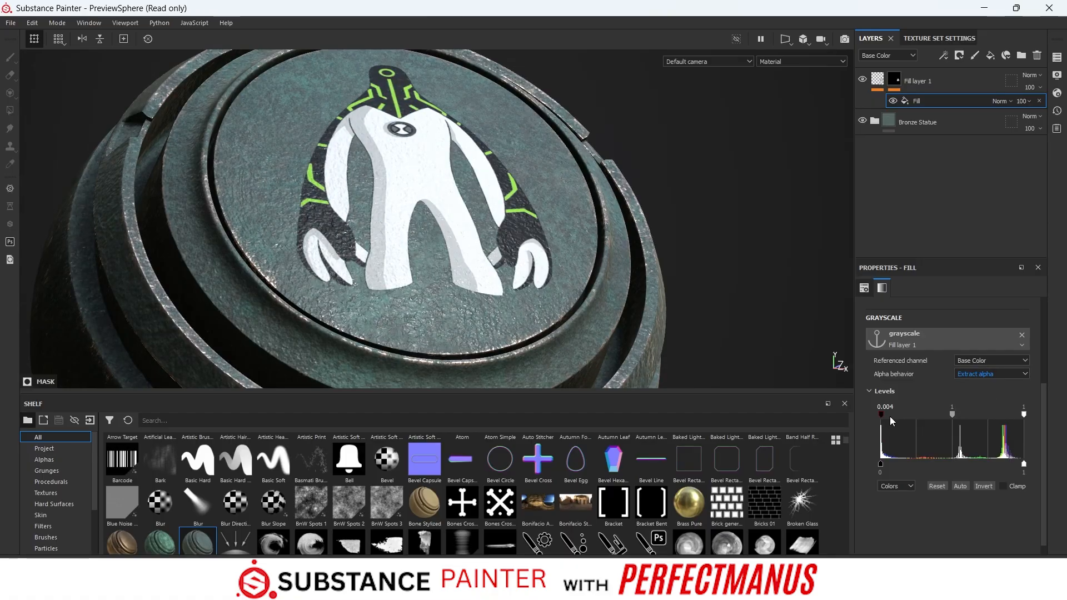
{"action": "left_click_drag", "start_coordinate": [881, 420], "coordinate": [924, 415]}
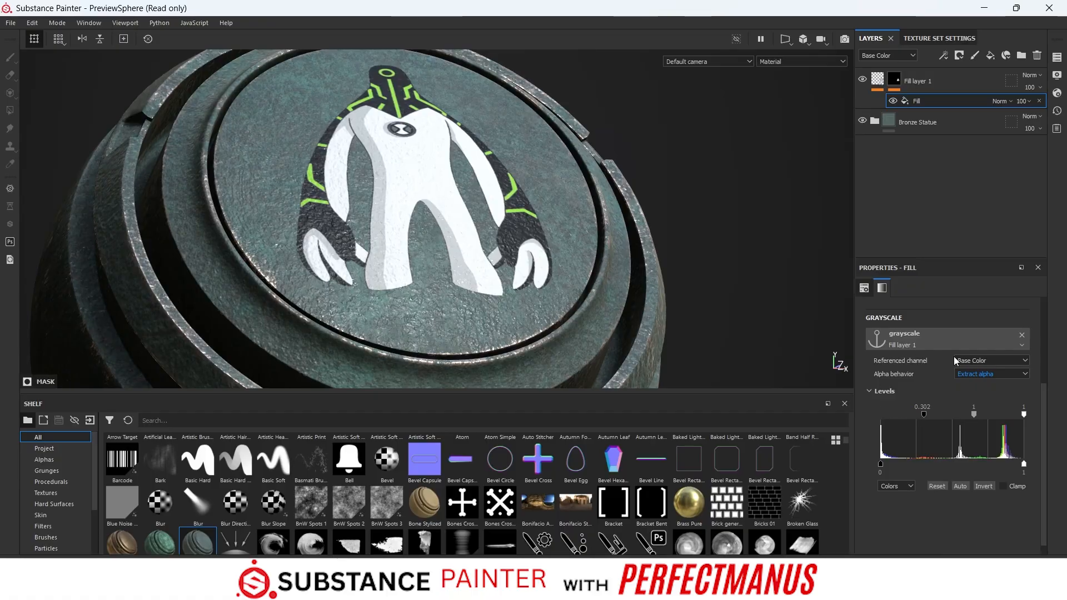
{"action": "scroll", "coordinate": [554, 267], "scroll_direction": "up", "scroll_amount": 2}
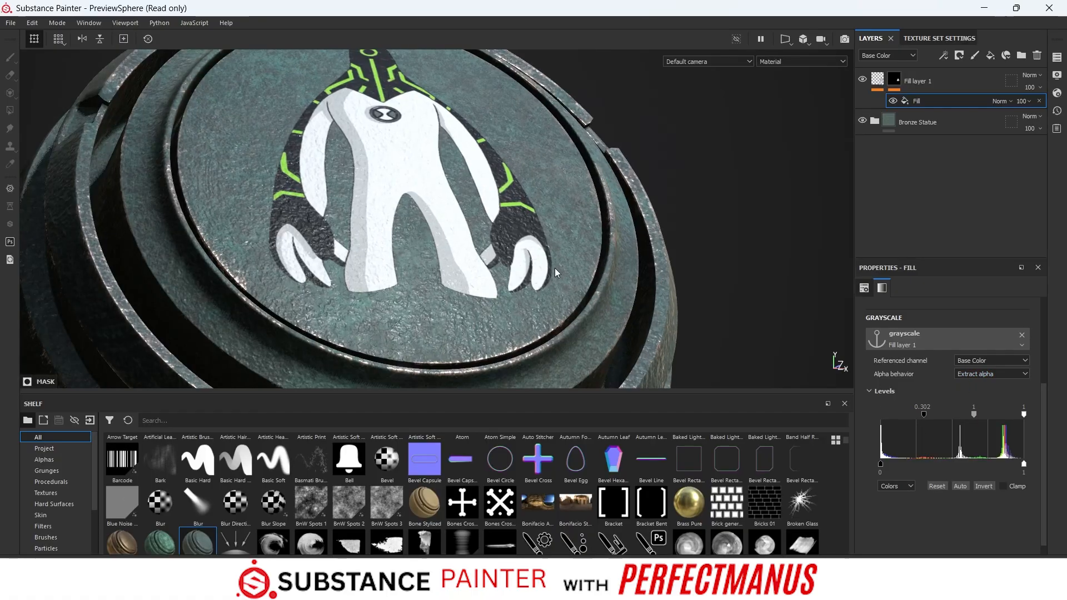
{"action": "scroll", "coordinate": [555, 267], "scroll_direction": "down", "scroll_amount": 4}
{"action": "left_click_drag", "start_coordinate": [638, 233], "coordinate": [681, 230], "text": "alt"}
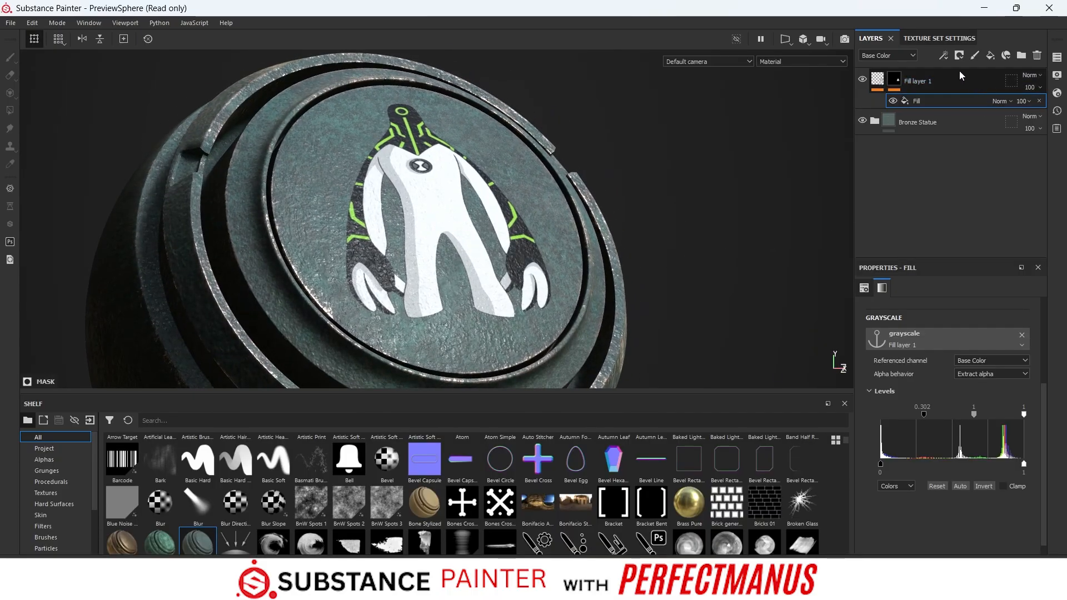
- Add a generator to the decal layer's mask above the fill effect and assign it the Dirt generator
{"action": "left_click", "coordinate": [943, 56]}
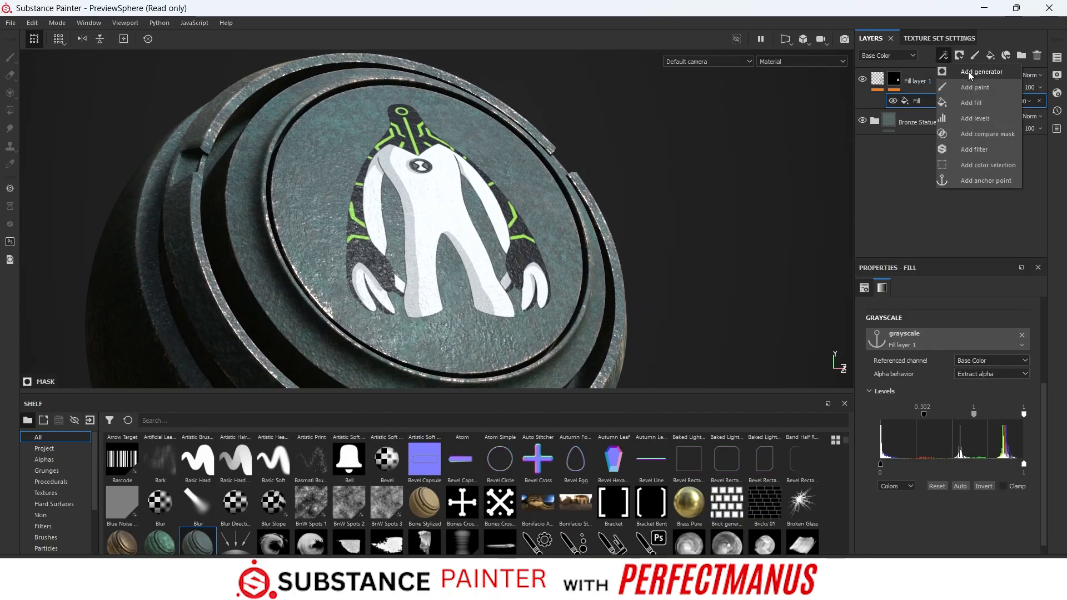
{"action": "left_click", "coordinate": [970, 72]}
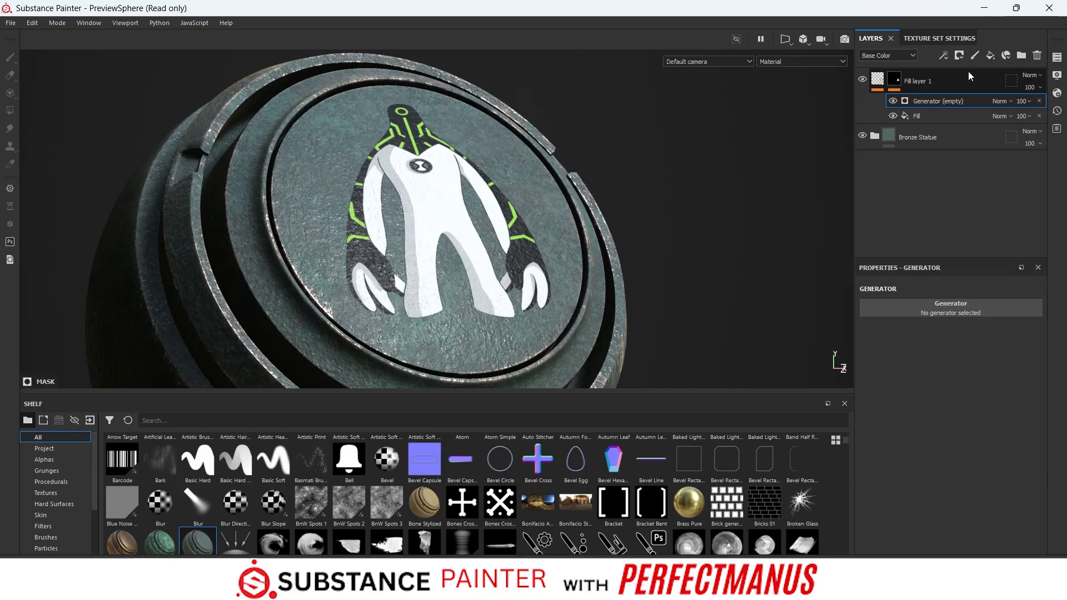
{"action": "left_click", "coordinate": [951, 308]}
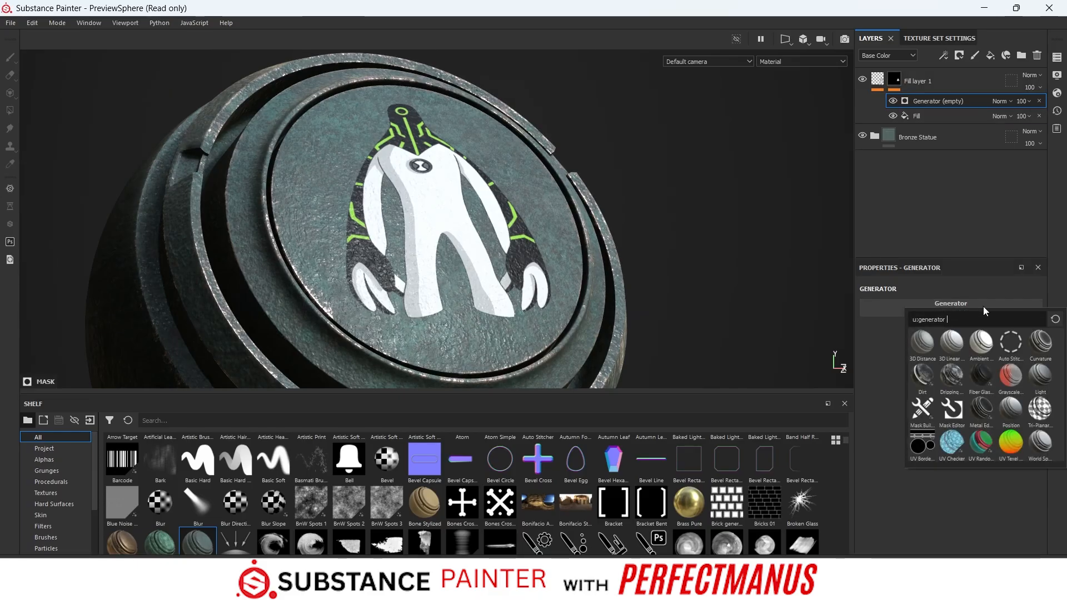
{"action": "left_click", "coordinate": [928, 379]}
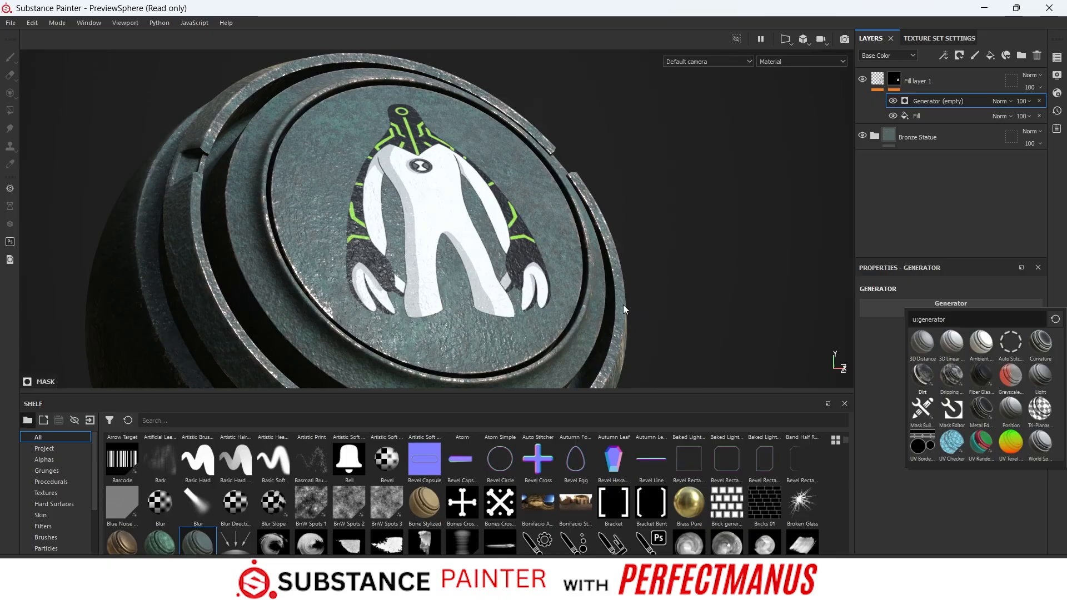
{"action": "left_click_drag", "start_coordinate": [719, 308], "coordinate": [694, 300], "text": "alt"}
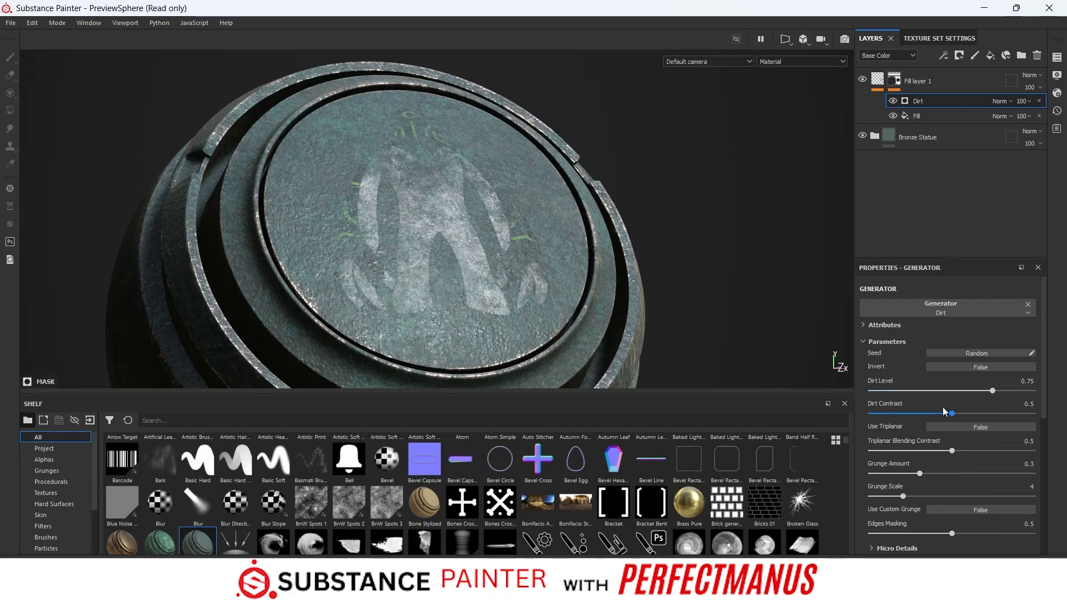
- Set the Dirt generator's Dirt Level to 0.86 and its Dirt Contrast to 0.94
{"action": "left_click_drag", "start_coordinate": [998, 388], "coordinate": [1014, 385]}
{"action": "left_click_drag", "start_coordinate": [952, 413], "coordinate": [1033, 413]}
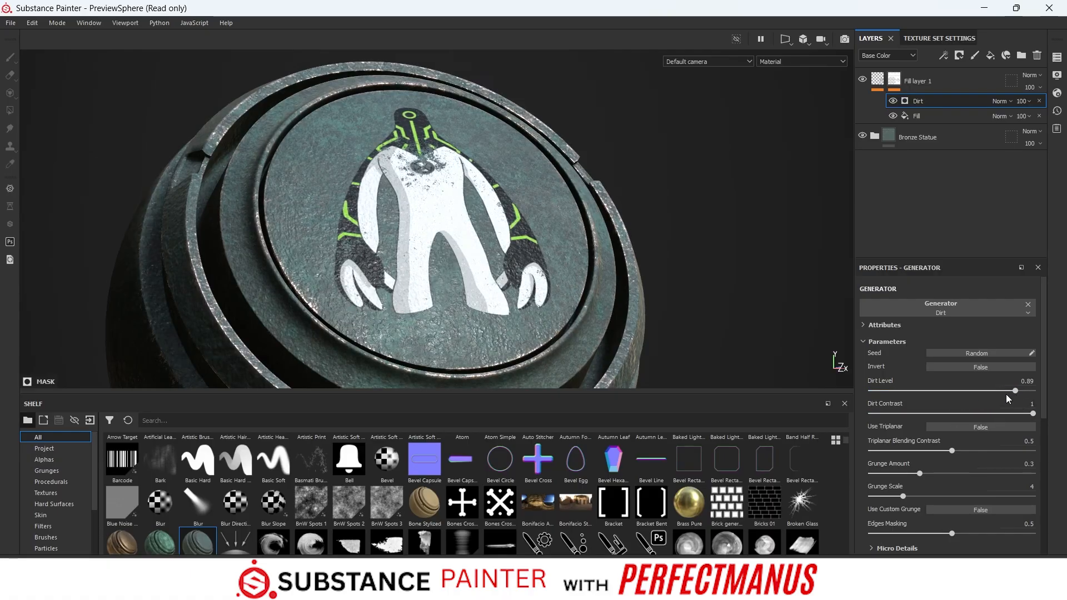
{"action": "left_click_drag", "start_coordinate": [1012, 391], "coordinate": [1010, 398]}
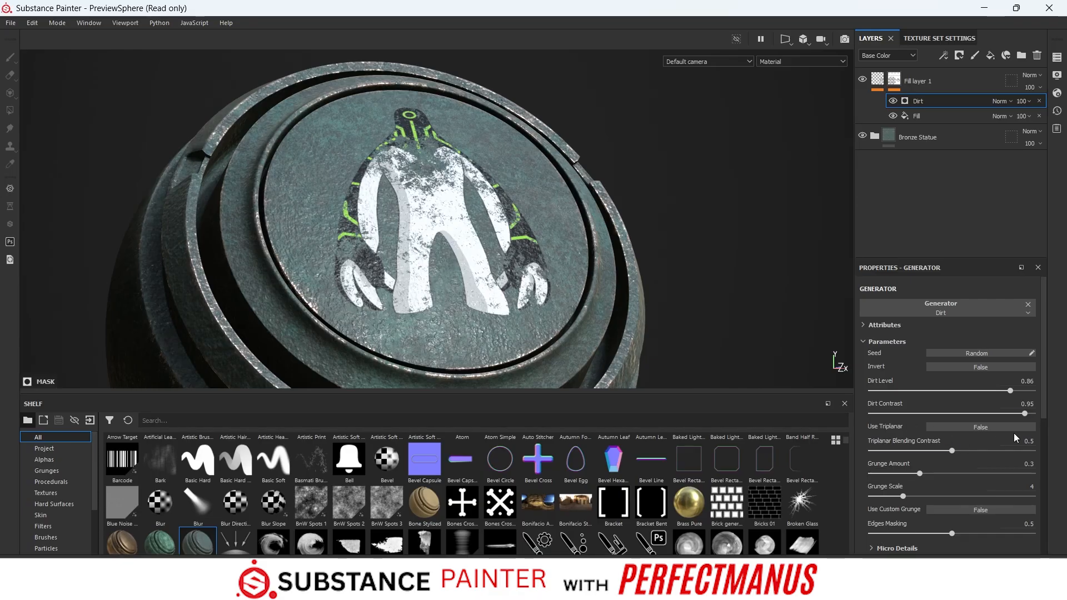
{"action": "left_click_drag", "start_coordinate": [1027, 417], "coordinate": [1012, 420]}
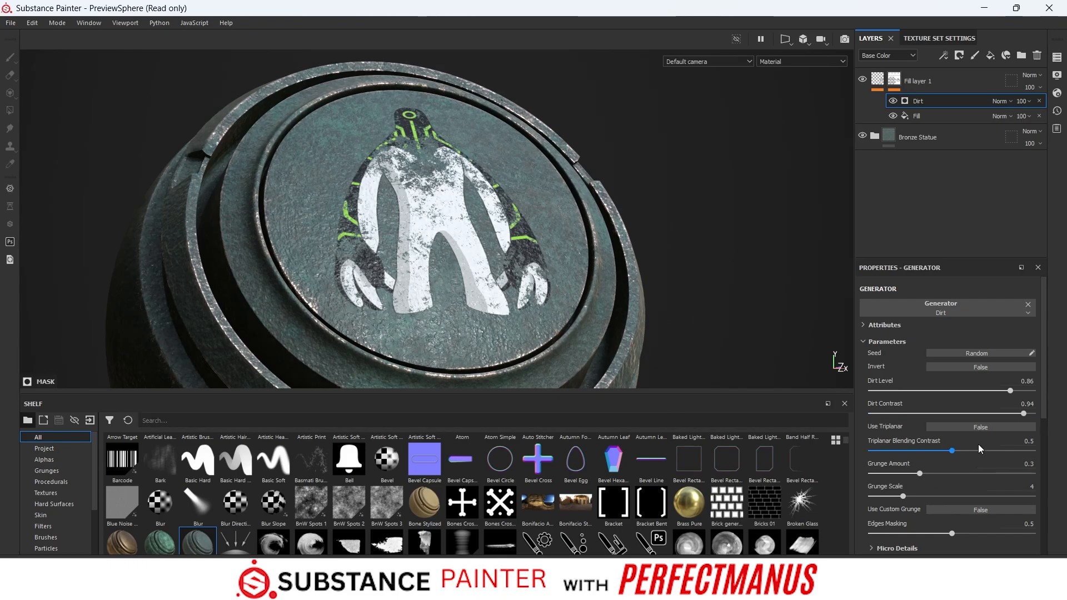
- Set the Dirt generator's Grunge Scale to 9 and its Grunge Amount to 0.33
{"action": "scroll", "coordinate": [969, 443], "scroll_direction": "down", "scroll_amount": 2}
{"action": "scroll", "coordinate": [946, 446], "scroll_direction": "down", "scroll_amount": 3}
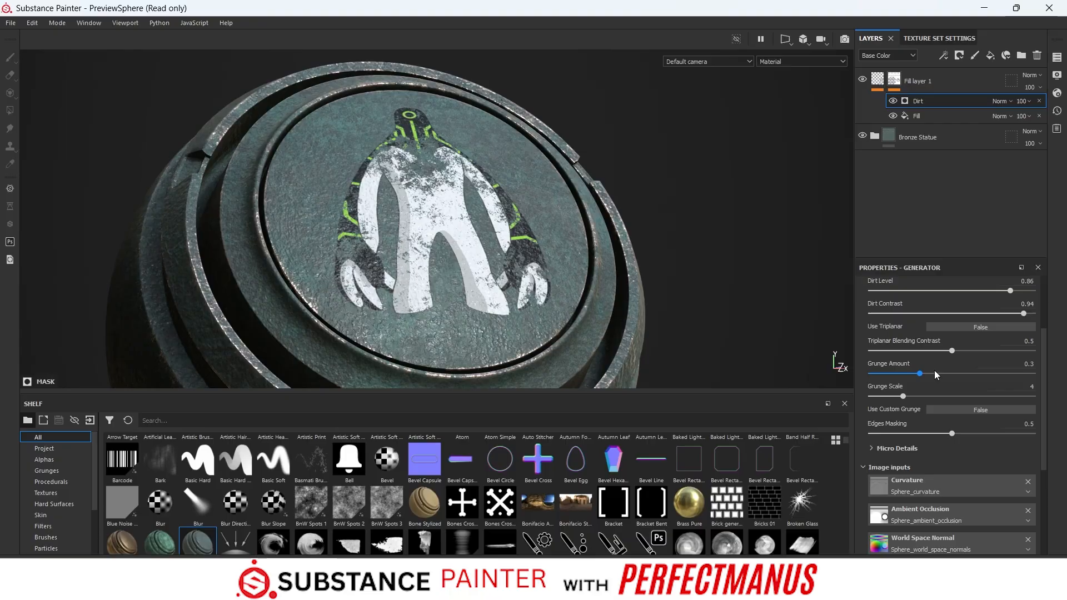
{"action": "mouse_move", "coordinate": [919, 374]}
{"action": "left_mouse_down"}
{"action": "mouse_move", "coordinate": [936, 374]}
{"action": "mouse_move", "coordinate": [937, 397]}
{"action": "mouse_move", "coordinate": [956, 396]}
{"action": "mouse_move", "coordinate": [924, 377]}
{"action": "left_mouse_up"}
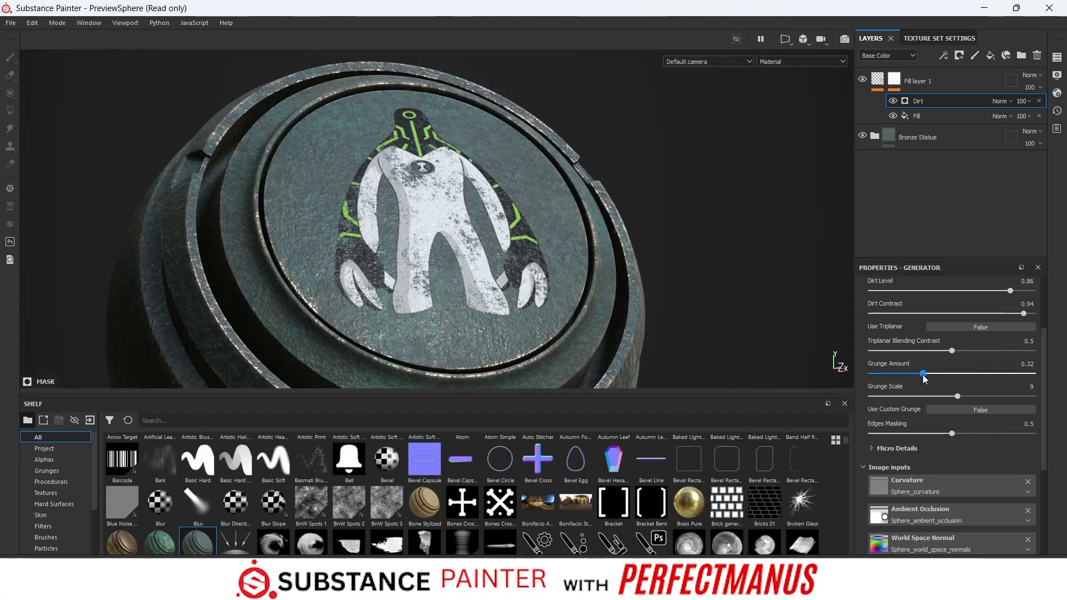
- Lower the generator's Dirt Level to 0.83 to wear away more of the decal
{"action": "scroll", "coordinate": [933, 373], "scroll_direction": "up", "scroll_amount": 2}
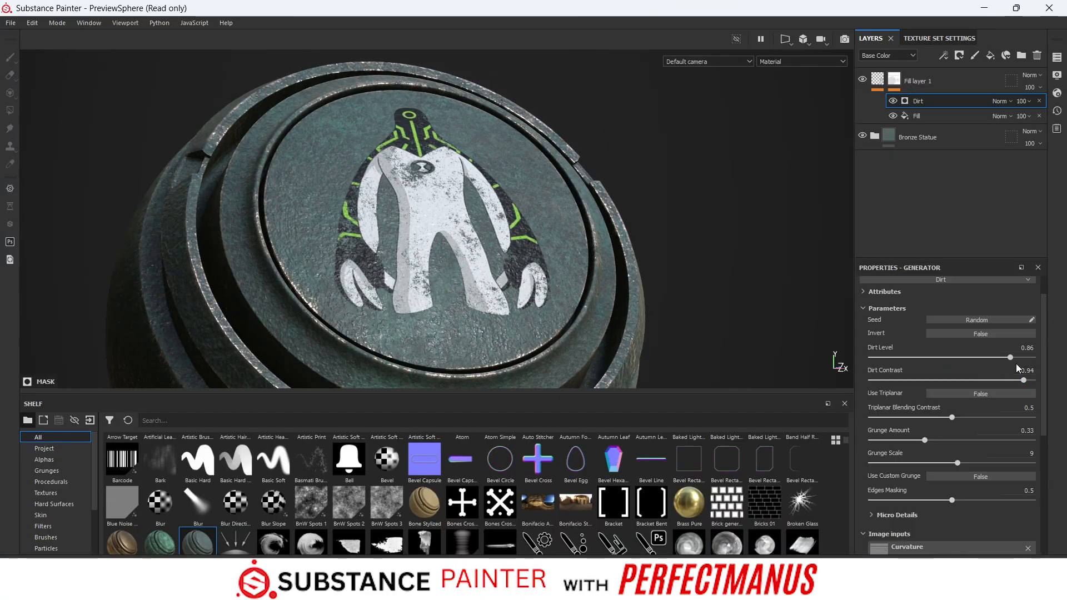
{"action": "left_click_drag", "start_coordinate": [1010, 357], "coordinate": [1006, 360]}
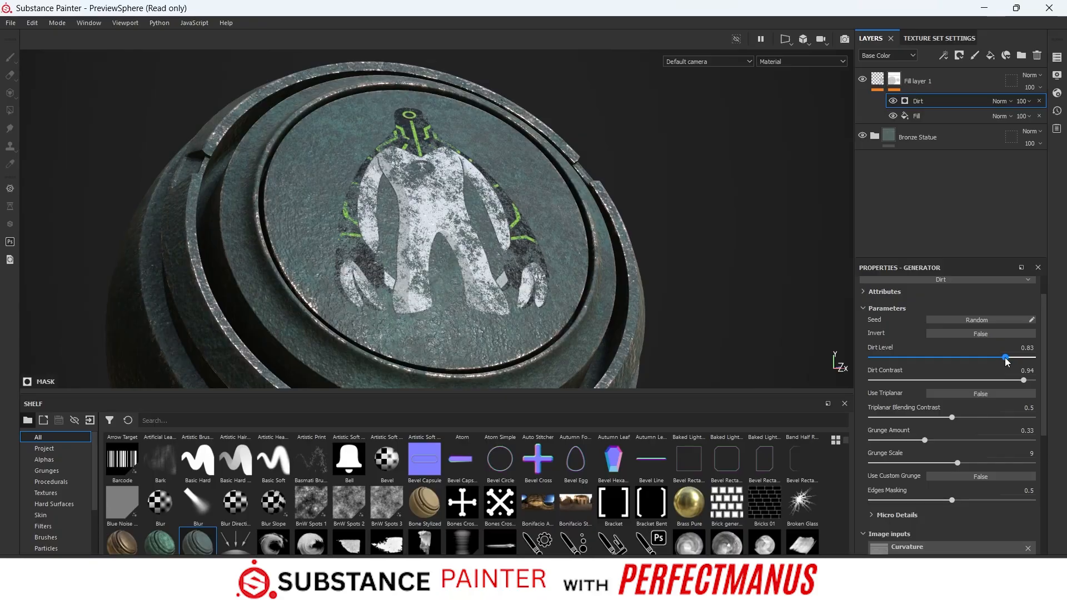
{"action": "scroll", "coordinate": [948, 392], "scroll_direction": "down", "scroll_amount": 2}
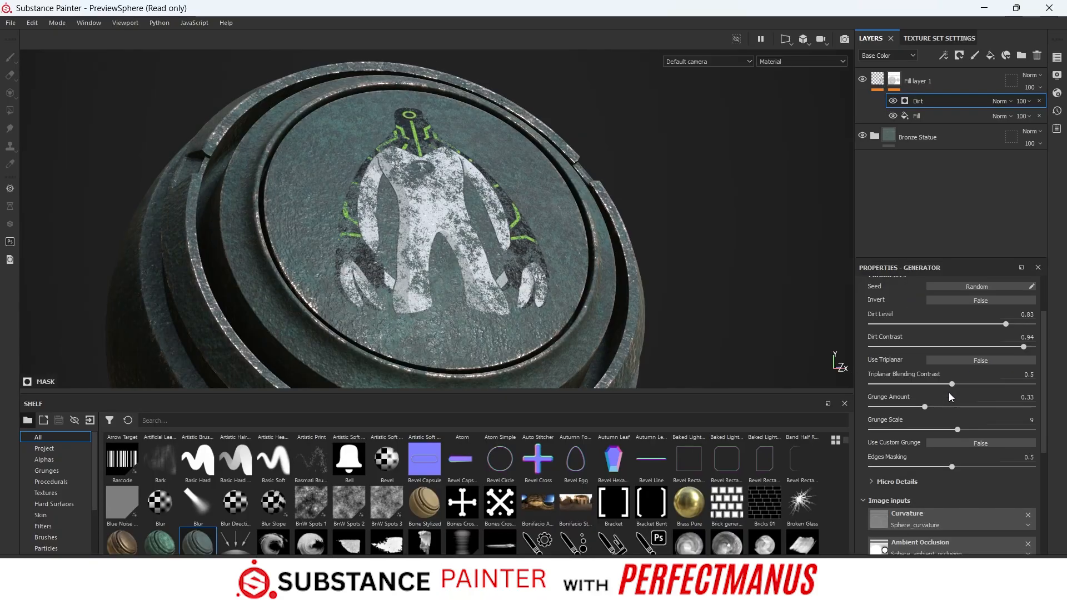
- Add a paint effect above the Dirt generator in the decal layer's mask
{"action": "scroll", "coordinate": [948, 393], "scroll_direction": "up", "scroll_amount": 3}
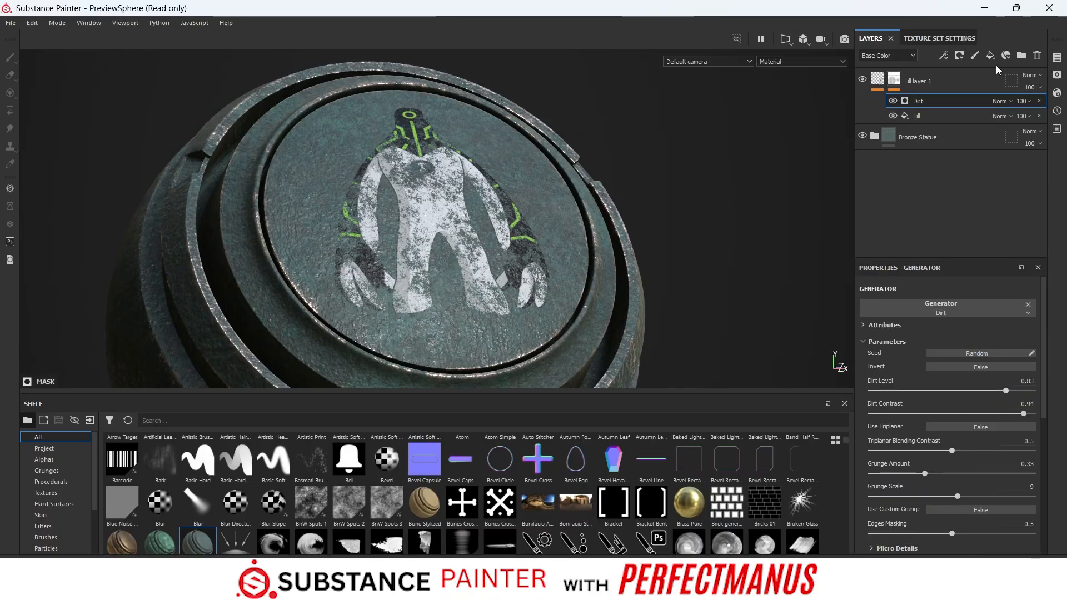
{"action": "left_click", "coordinate": [943, 55]}
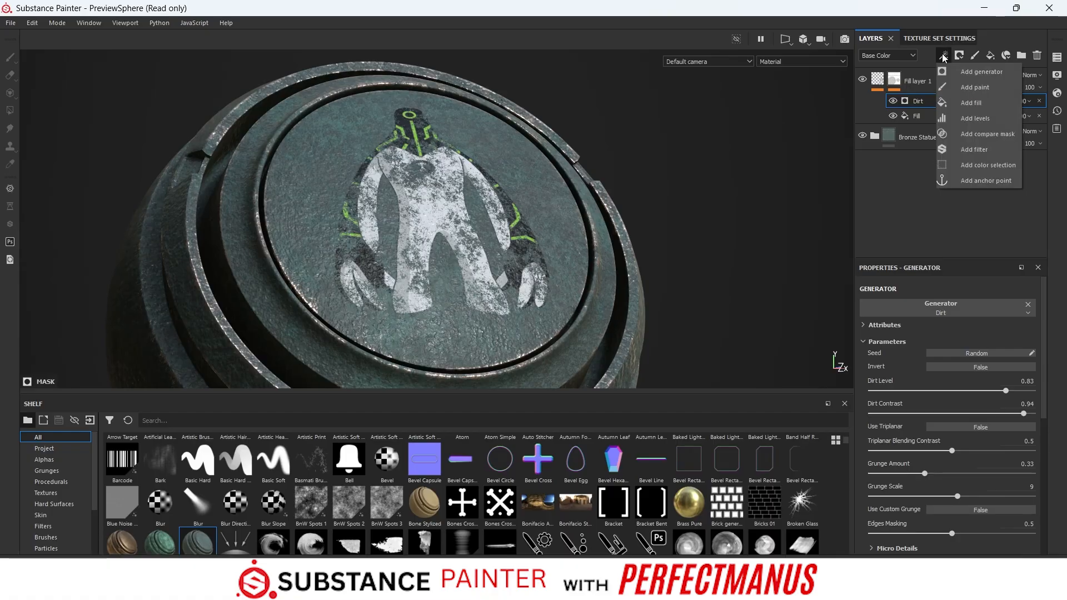
{"action": "left_click", "coordinate": [970, 86]}
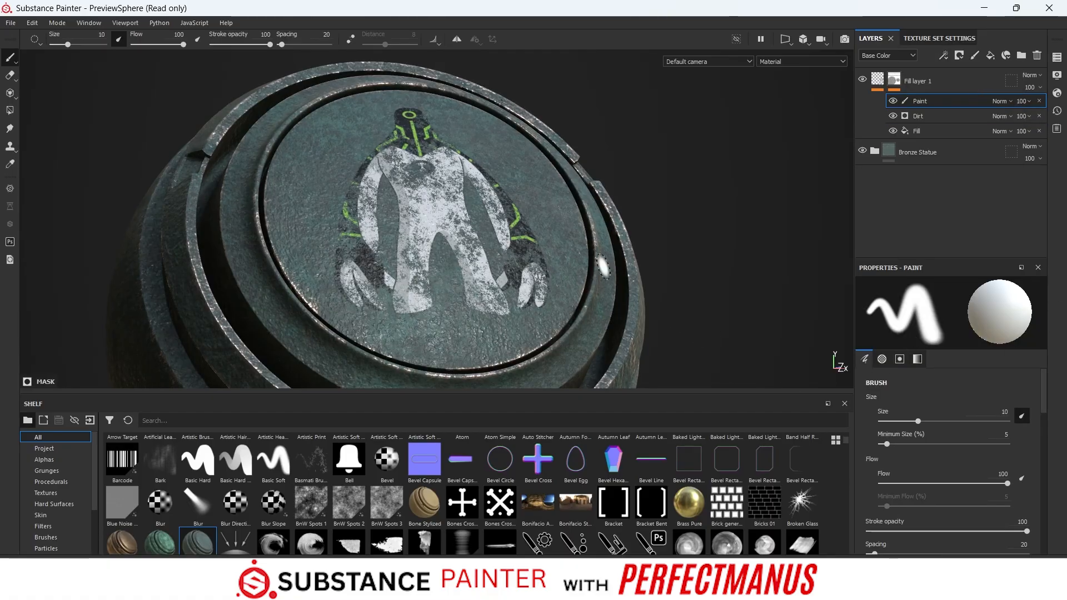
- Paint white over the figure's head, torso and upper arms in the mask to restore the decal there
{"action": "scroll", "coordinate": [426, 194], "scroll_direction": "up", "scroll_amount": 3}
{"action": "scroll", "coordinate": [425, 192], "scroll_direction": "up", "scroll_amount": 1}
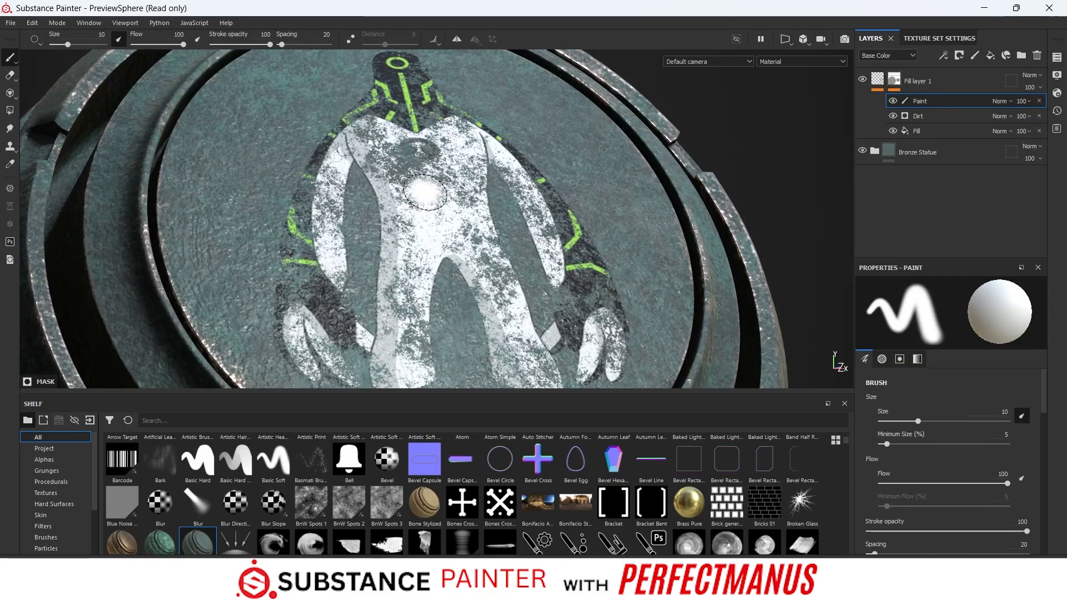
{"action": "scroll", "coordinate": [438, 204], "scroll_direction": "up", "scroll_amount": 2}
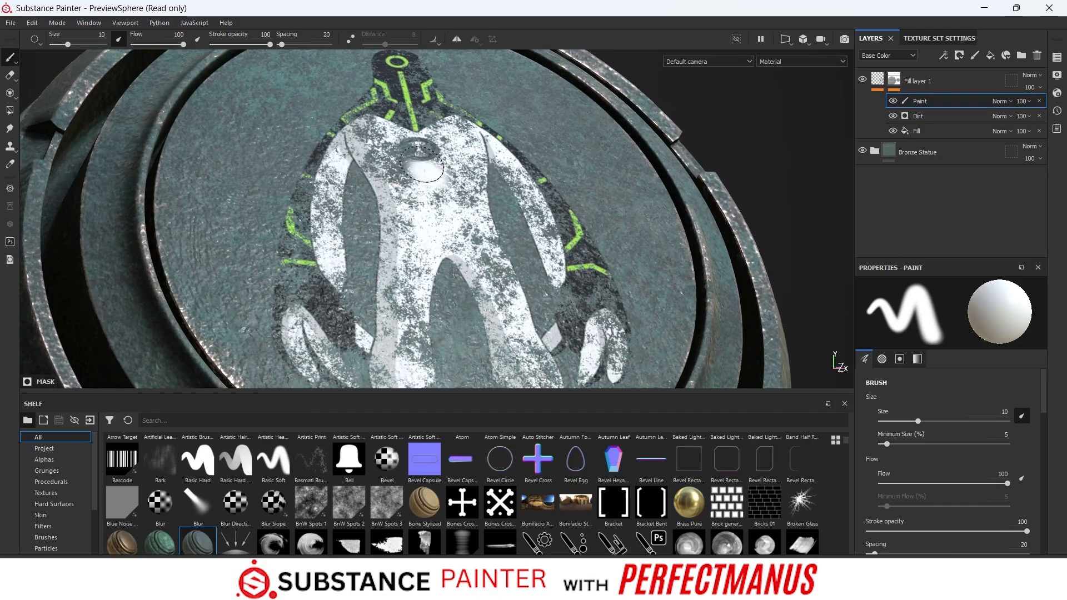
{"action": "mouse_move", "coordinate": [418, 165]}
{"action": "left_mouse_down"}
{"action": "mouse_move", "coordinate": [409, 162]}
{"action": "mouse_move", "coordinate": [432, 173]}
{"action": "mouse_move", "coordinate": [273, 187]}
{"action": "mouse_move", "coordinate": [561, 186]}
{"action": "mouse_move", "coordinate": [479, 214]}
{"action": "mouse_move", "coordinate": [272, 229]}
{"action": "mouse_move", "coordinate": [254, 219]}
{"action": "mouse_move", "coordinate": [388, 203]}
{"action": "mouse_move", "coordinate": [680, 197]}
{"action": "left_mouse_up"}
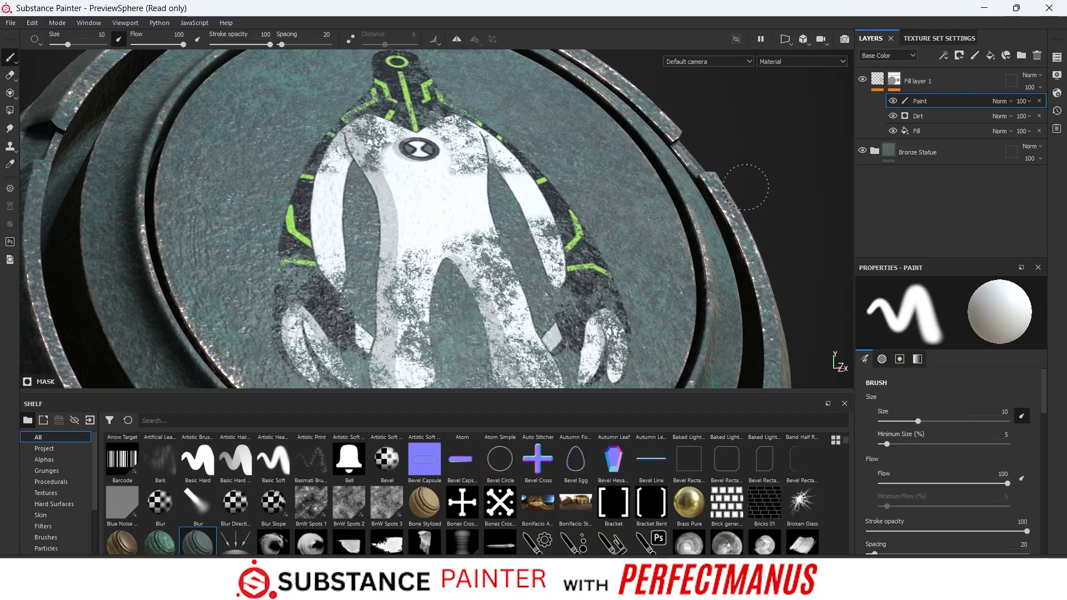
{"action": "mouse_move", "coordinate": [745, 187]}
{"action": "left_mouse_down"}
{"action": "mouse_move", "coordinate": [370, 169]}
{"action": "mouse_move", "coordinate": [476, 149]}
{"action": "mouse_move", "coordinate": [389, 123]}
{"action": "mouse_move", "coordinate": [388, 87]}
{"action": "mouse_move", "coordinate": [582, 65]}
{"action": "mouse_move", "coordinate": [527, 81]}
{"action": "left_mouse_up"}
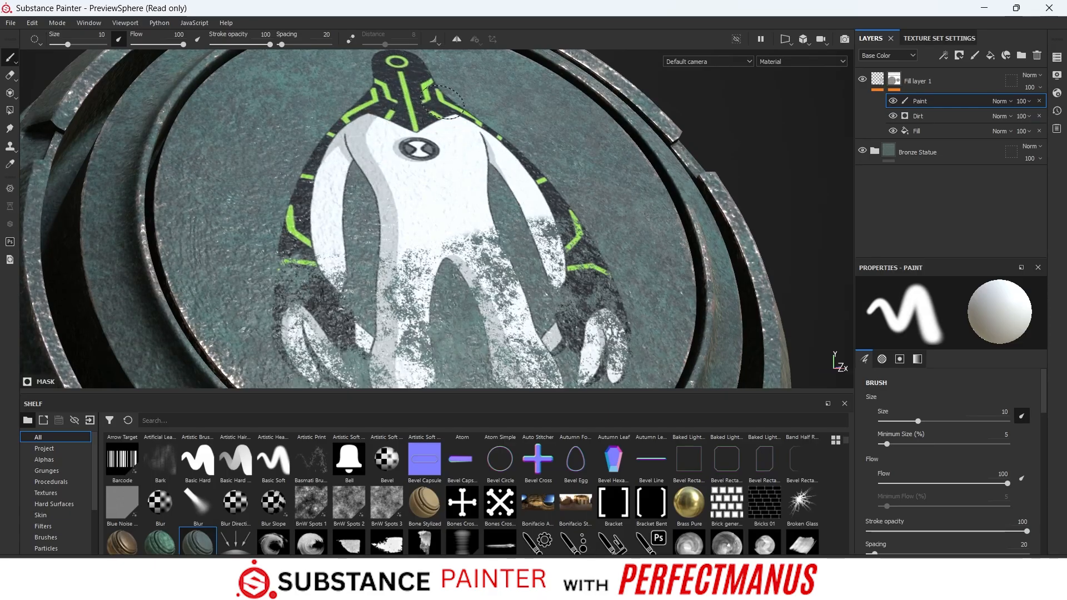
- Paint white over the figure's legs, forearms and hands to restore the rest of the decal
{"action": "scroll", "coordinate": [611, 205], "scroll_direction": "down", "scroll_amount": 3}
{"action": "mouse_move", "coordinate": [825, 305]}
{"action": "middle_mouse_down", "text": "alt"}
{"action": "mouse_move", "coordinate": [796, 257]}
{"action": "mouse_move", "coordinate": [811, 200]}
{"action": "middle_mouse_up", "text": "alt"}
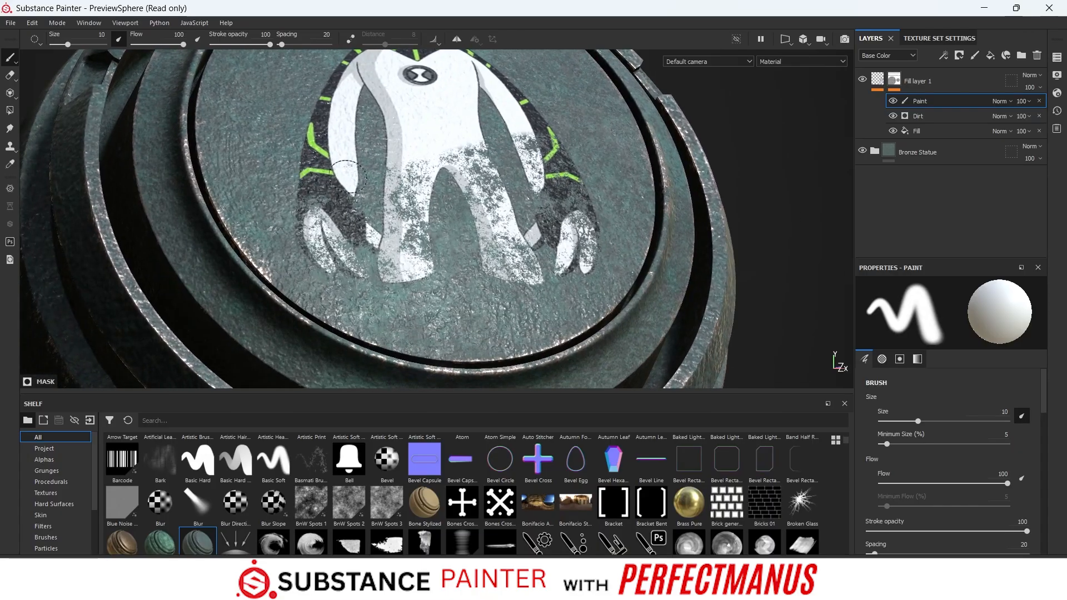
{"action": "mouse_move", "coordinate": [348, 176]}
{"action": "left_mouse_down"}
{"action": "mouse_move", "coordinate": [328, 233]}
{"action": "mouse_move", "coordinate": [378, 261]}
{"action": "mouse_move", "coordinate": [500, 272]}
{"action": "mouse_move", "coordinate": [422, 282]}
{"action": "mouse_move", "coordinate": [583, 228]}
{"action": "mouse_move", "coordinate": [414, 184]}
{"action": "mouse_move", "coordinate": [528, 142]}
{"action": "mouse_move", "coordinate": [476, 149]}
{"action": "mouse_move", "coordinate": [389, 221]}
{"action": "mouse_move", "coordinate": [567, 242]}
{"action": "mouse_move", "coordinate": [594, 226]}
{"action": "left_mouse_up"}
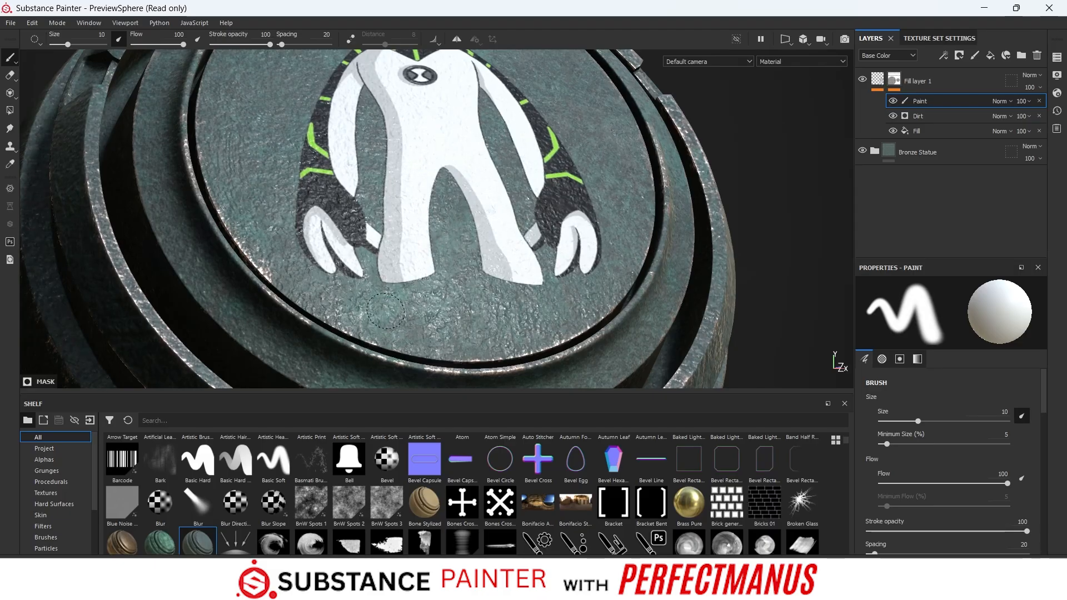
{"action": "scroll", "coordinate": [486, 210], "scroll_direction": "up", "scroll_amount": 1}
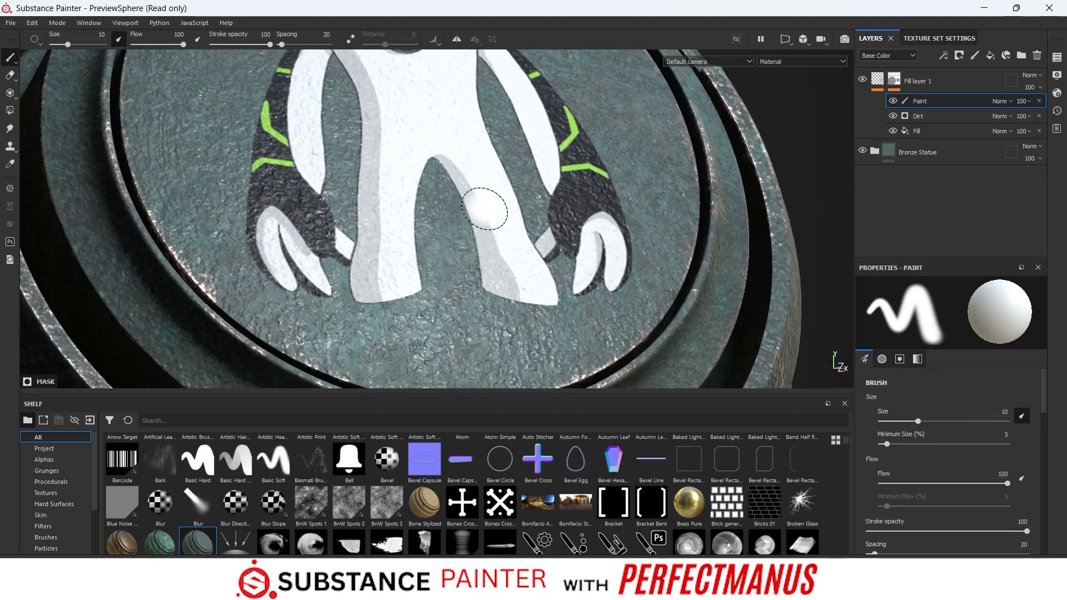
- Erase mask paint on the white part of the figure's left arm with the Eraser and undo the last stroke
{"action": "scroll", "coordinate": [500, 208], "scroll_direction": "down", "scroll_amount": 2}
{"action": "middle_click_drag", "start_coordinate": [723, 195], "coordinate": [763, 267], "text": "alt"}
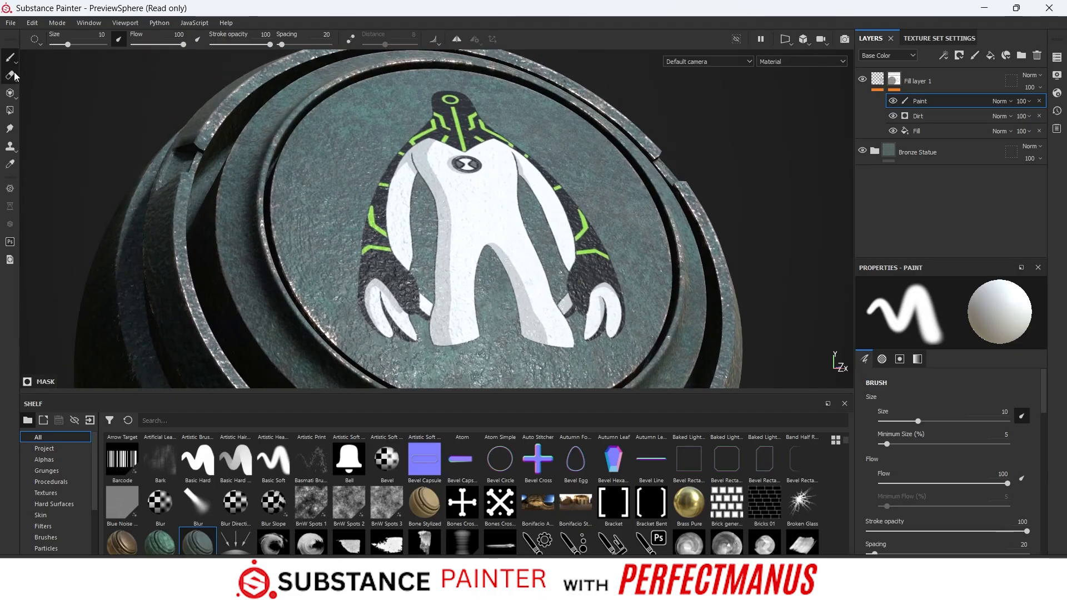
{"action": "left_click", "coordinate": [10, 76]}
{"action": "scroll", "coordinate": [434, 241], "scroll_direction": "up", "scroll_amount": 4}
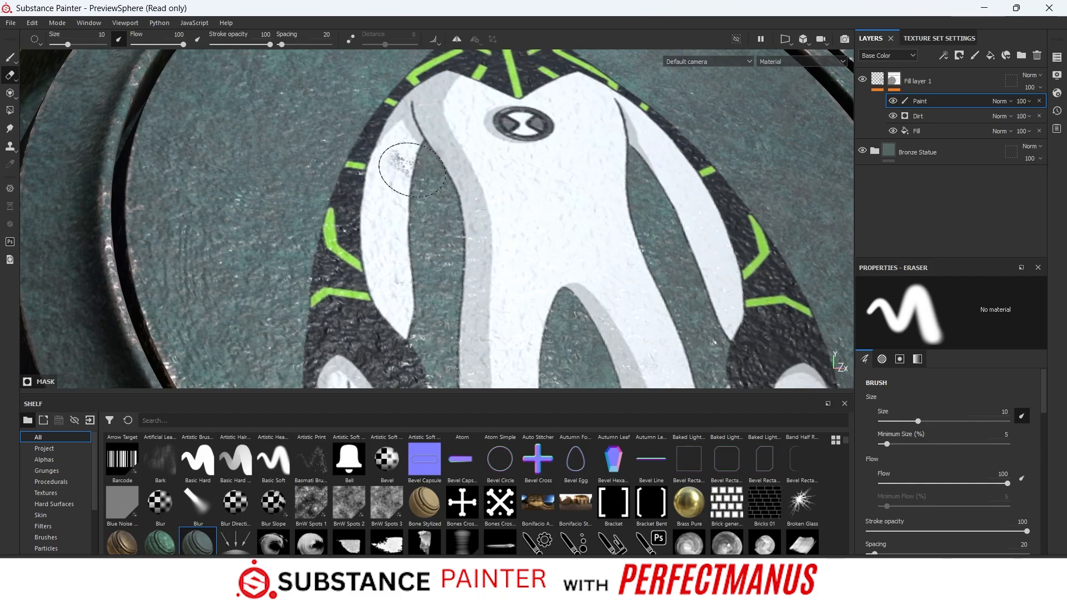
{"action": "left_click_drag", "start_coordinate": [393, 162], "coordinate": [428, 299]}
{"action": "key", "text": "ctrl+z"}
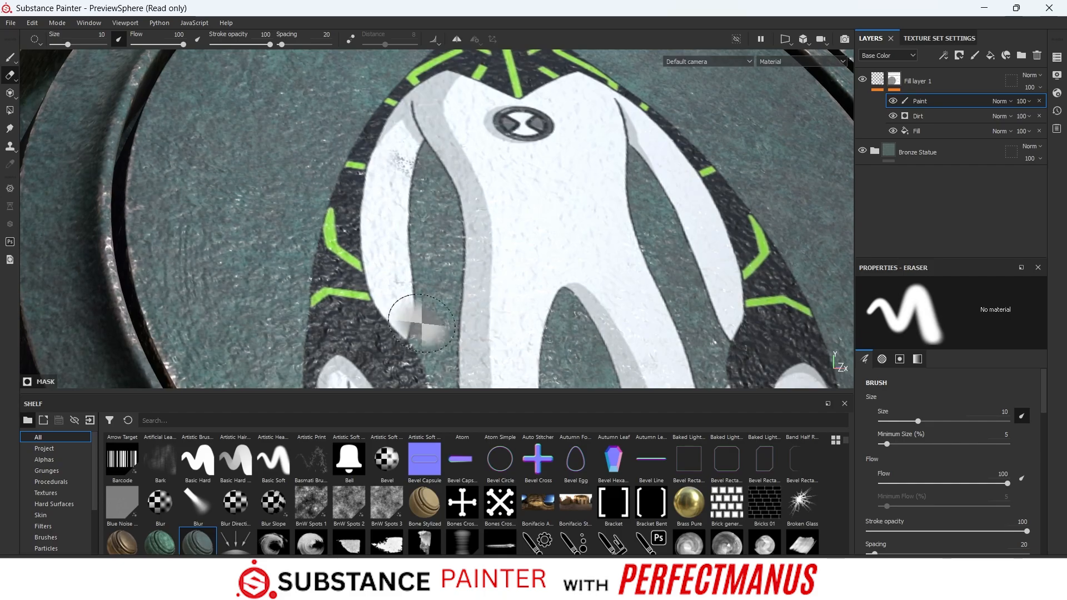
- Set the eraser's stroke opacity to 88 and flow to 76, and wear away the left arm's outer edge
{"action": "left_click_drag", "start_coordinate": [270, 40], "coordinate": [262, 44]}
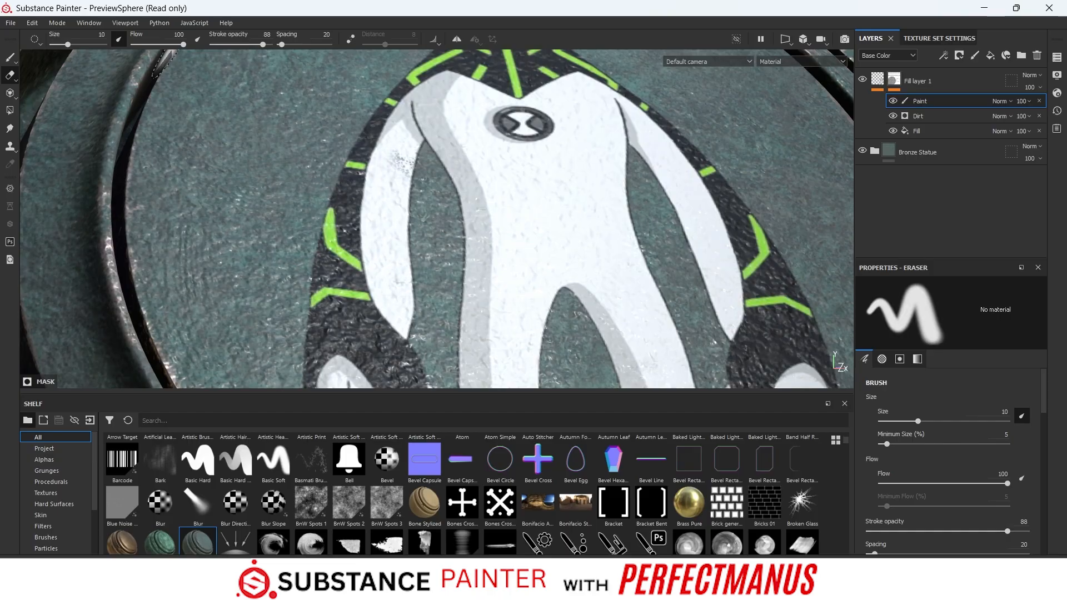
{"action": "left_click_drag", "start_coordinate": [174, 45], "coordinate": [171, 44]}
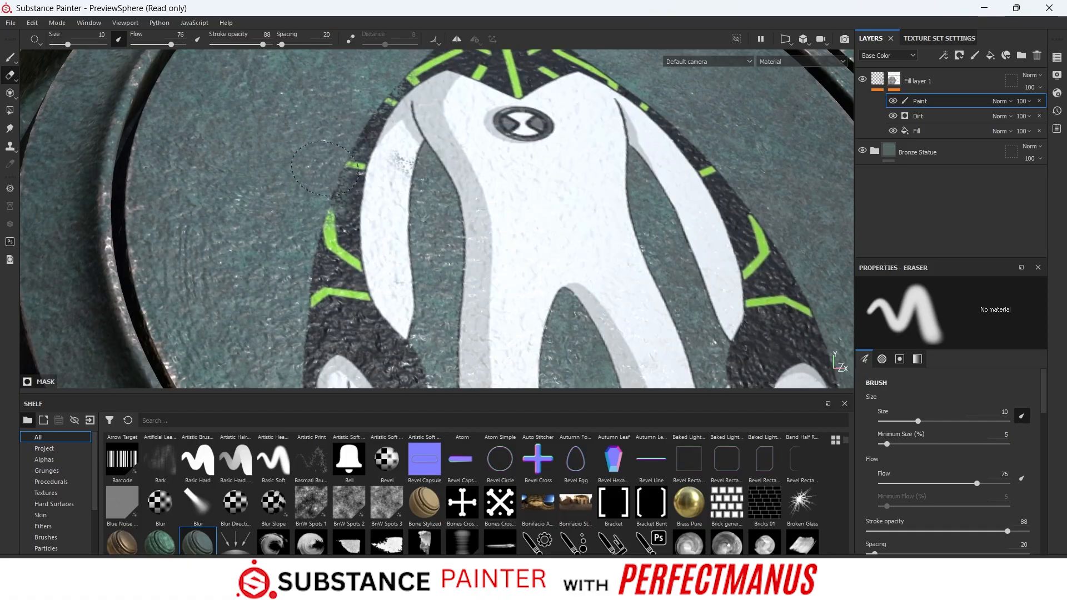
{"action": "scroll", "coordinate": [315, 244], "scroll_direction": "up", "scroll_amount": 2}
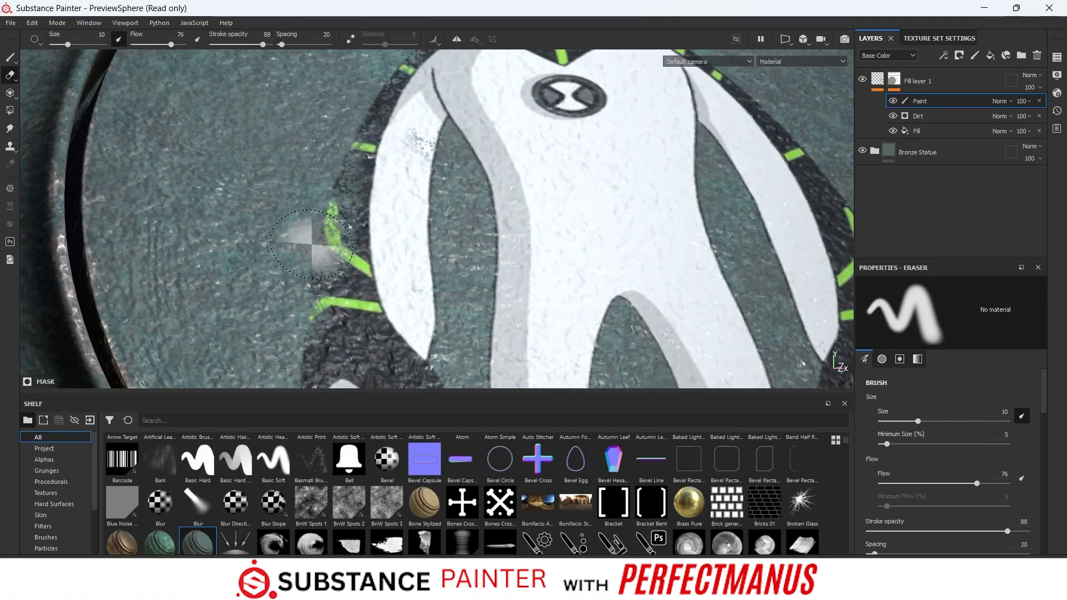
- Erase mask paint around the left hand, the inner edges of the legs and the bottoms of the feet
{"action": "scroll", "coordinate": [315, 244], "scroll_direction": "down", "scroll_amount": 3}
{"action": "middle_click_drag", "start_coordinate": [323, 300], "coordinate": [309, 161], "text": "alt"}
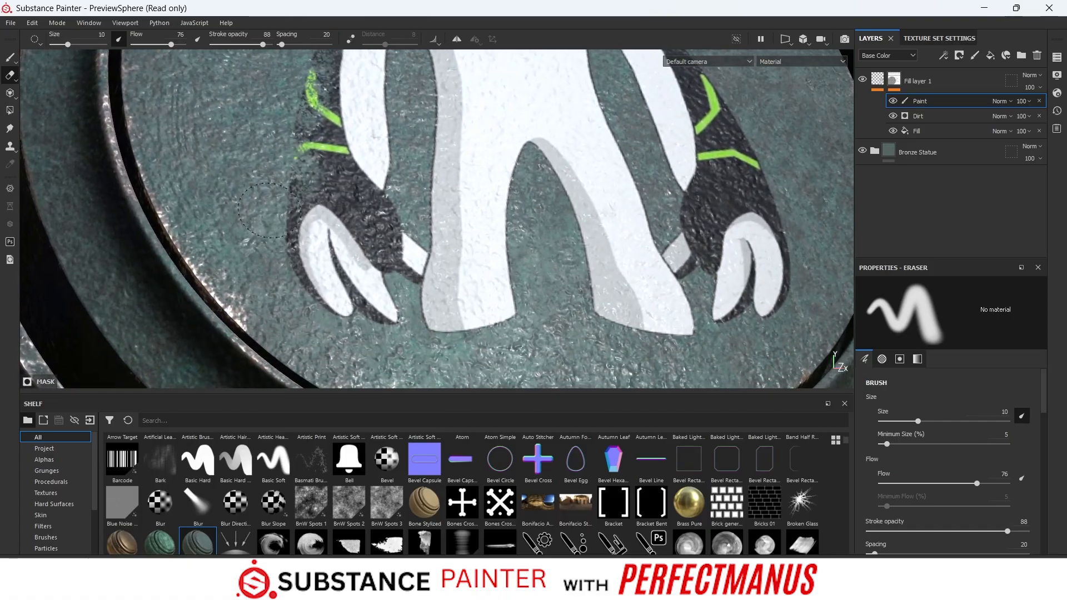
{"action": "mouse_move", "coordinate": [271, 253]}
{"action": "left_mouse_down"}
{"action": "mouse_move", "coordinate": [350, 300]}
{"action": "mouse_move", "coordinate": [406, 292]}
{"action": "mouse_move", "coordinate": [436, 311]}
{"action": "mouse_move", "coordinate": [495, 315]}
{"action": "mouse_move", "coordinate": [513, 266]}
{"action": "mouse_move", "coordinate": [517, 182]}
{"action": "mouse_move", "coordinate": [561, 175]}
{"action": "mouse_move", "coordinate": [587, 278]}
{"action": "mouse_move", "coordinate": [737, 378]}
{"action": "left_mouse_up"}
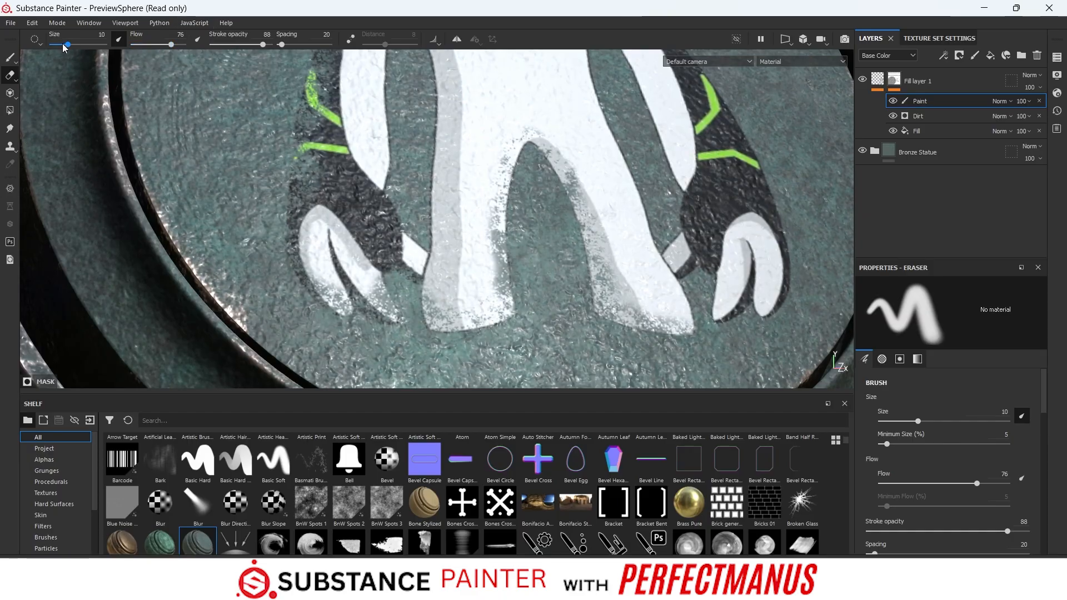
- Set the eraser to size 2.49, flow 100 and stroke opacity 100, and wear away the lower left arm's inner edge
{"action": "left_click_drag", "start_coordinate": [67, 45], "coordinate": [60, 45]}
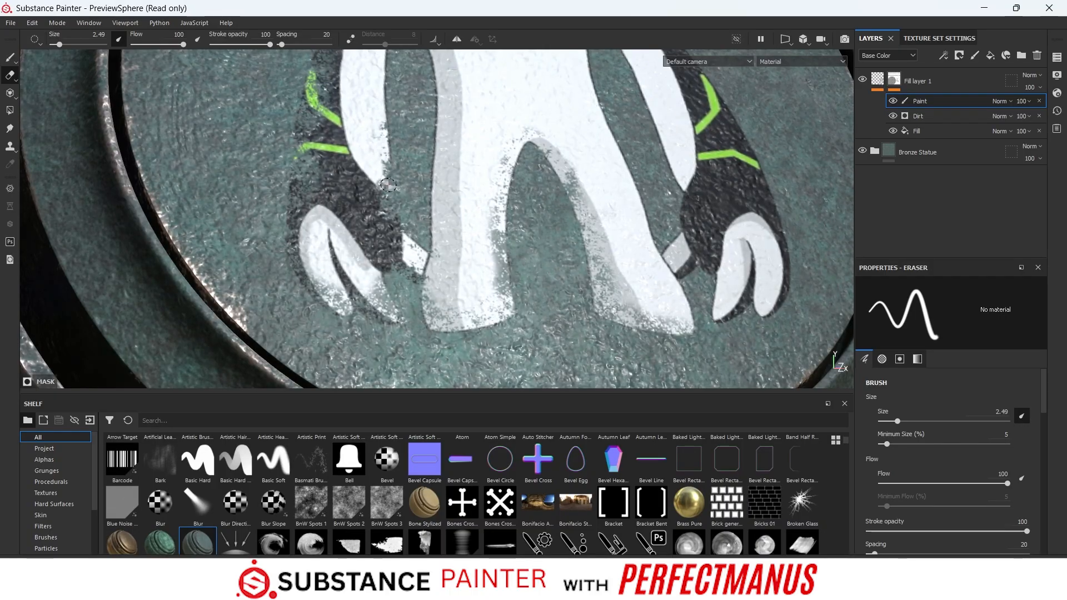
{"action": "left_click_drag", "start_coordinate": [388, 185], "coordinate": [396, 176], "text": "alt"}
{"action": "middle_click_drag", "start_coordinate": [395, 176], "coordinate": [393, 306], "text": "alt"}
{"action": "left_click_drag", "start_coordinate": [393, 306], "coordinate": [411, 266], "text": "alt"}
- Extend the wear up the left arm's inner edge to the armpit and onto the upper side of the torso
{"action": "scroll", "coordinate": [411, 266], "scroll_direction": "down", "scroll_amount": 3}
{"action": "scroll", "coordinate": [392, 268], "scroll_direction": "up", "scroll_amount": 8}
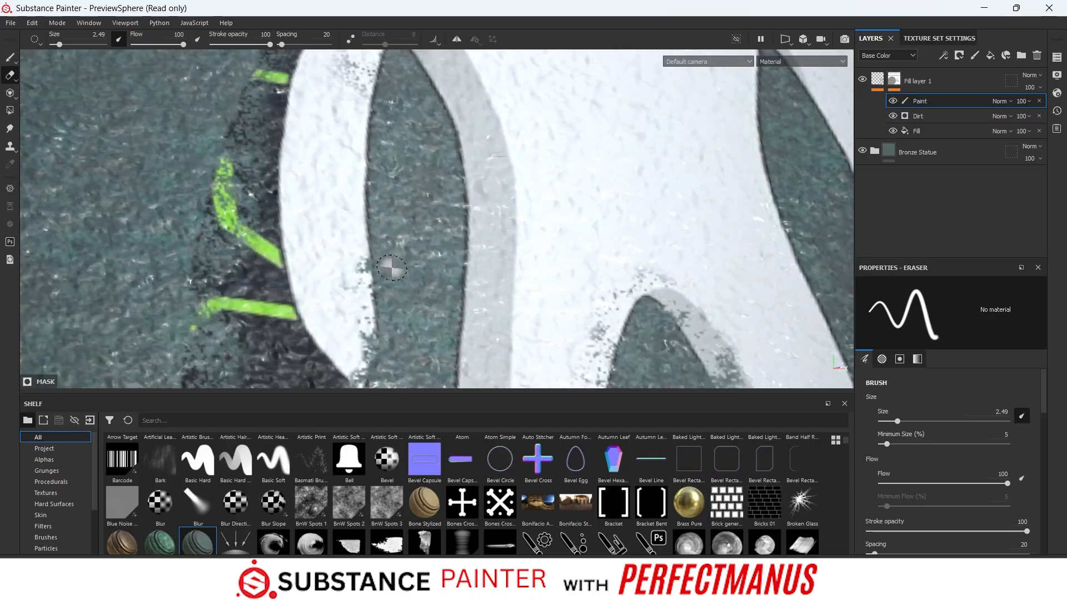
{"action": "left_click_drag", "start_coordinate": [364, 321], "coordinate": [358, 267]}
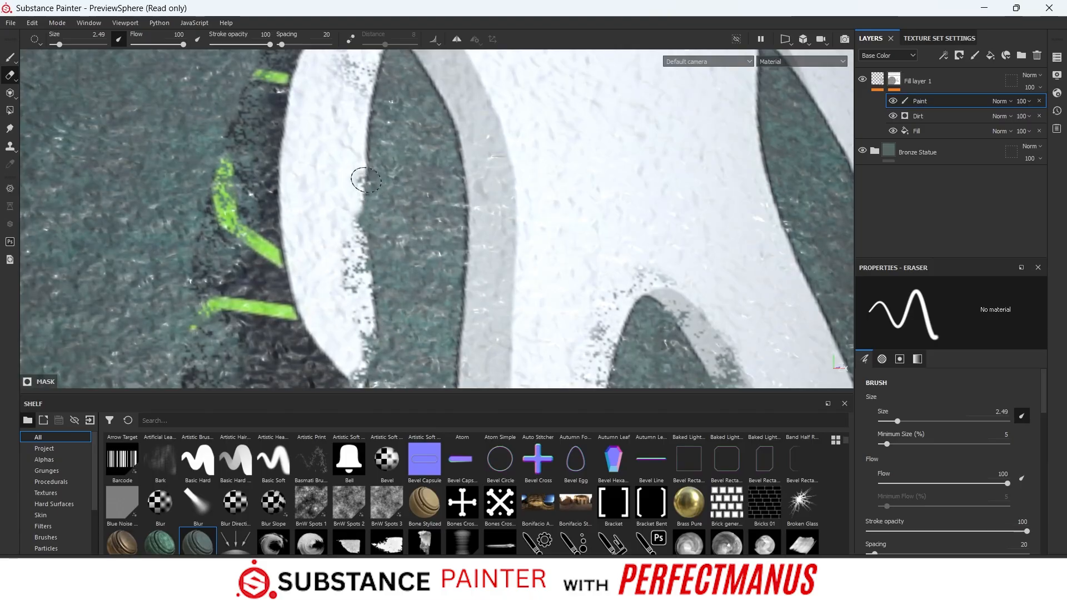
{"action": "left_click_drag", "start_coordinate": [364, 159], "coordinate": [362, 113]}
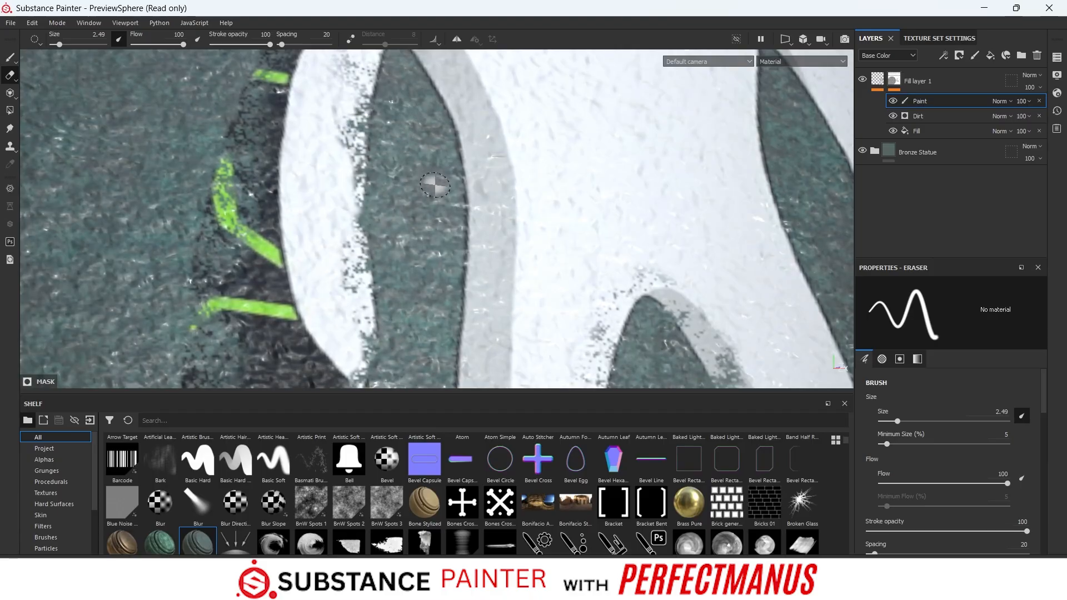
{"action": "middle_click_drag", "start_coordinate": [435, 138], "coordinate": [421, 252], "text": "alt"}
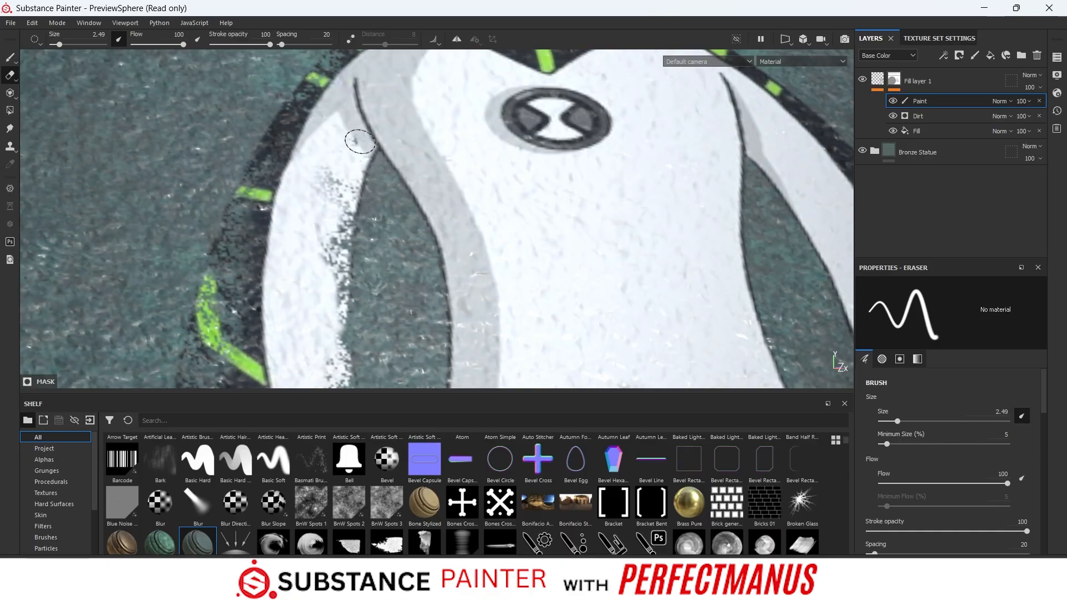
{"action": "mouse_move", "coordinate": [384, 148]}
{"action": "left_mouse_down"}
{"action": "mouse_move", "coordinate": [375, 137]}
{"action": "mouse_move", "coordinate": [420, 193]}
{"action": "left_mouse_up"}
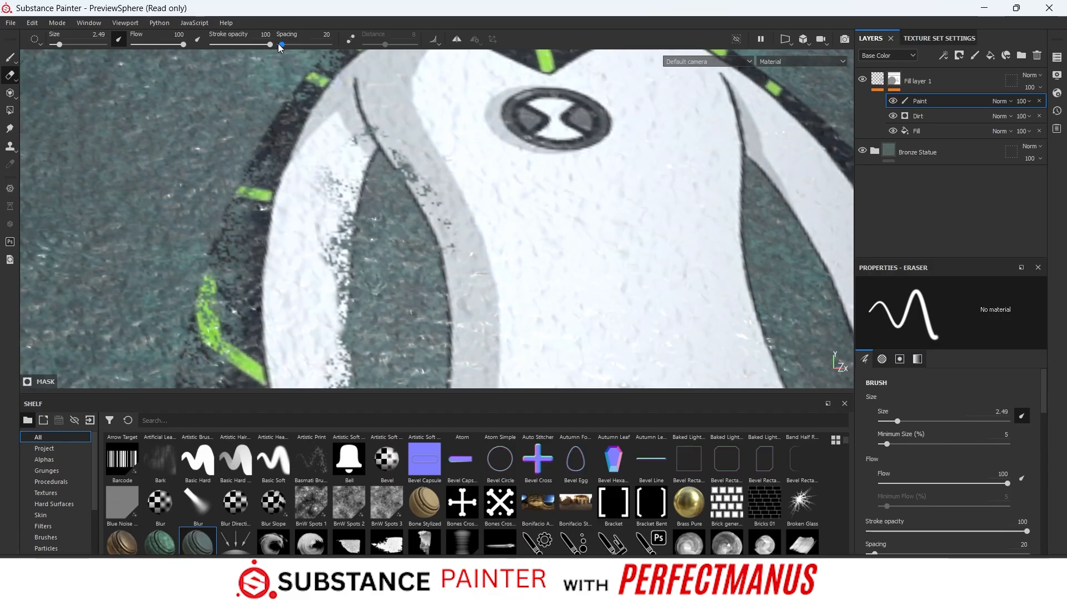
- Set the eraser's spacing to 5 and size to 5.36, and wear away the left edge of the torso
{"action": "left_click_drag", "start_coordinate": [281, 44], "coordinate": [277, 44]}
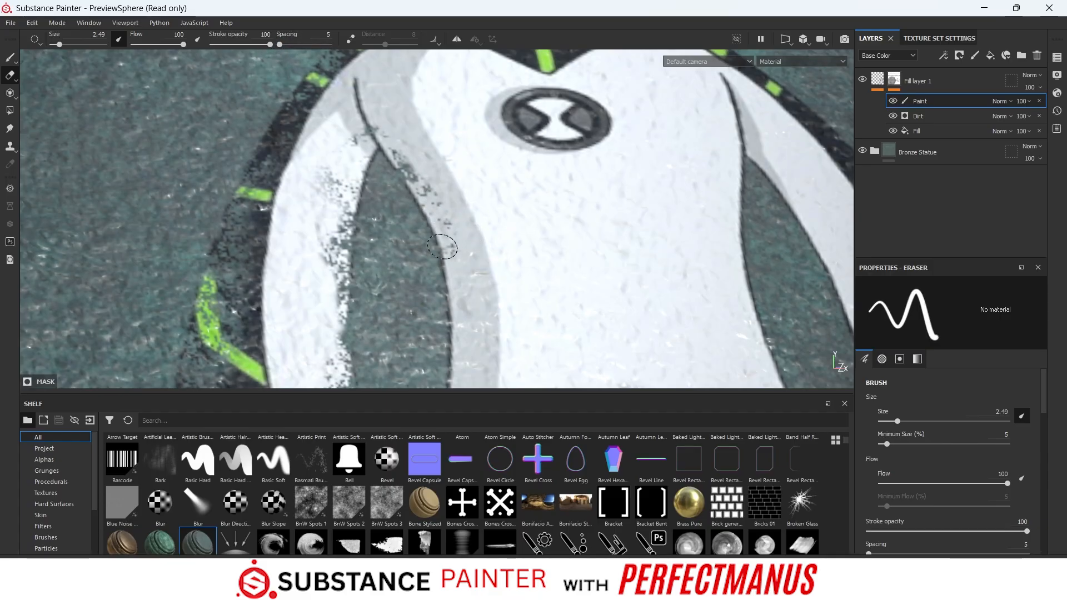
{"action": "scroll", "coordinate": [400, 247], "scroll_direction": "up", "scroll_amount": 3}
{"action": "scroll", "coordinate": [400, 247], "scroll_direction": "down", "scroll_amount": 6}
{"action": "middle_click_drag", "start_coordinate": [412, 270], "coordinate": [378, 220], "text": "alt"}
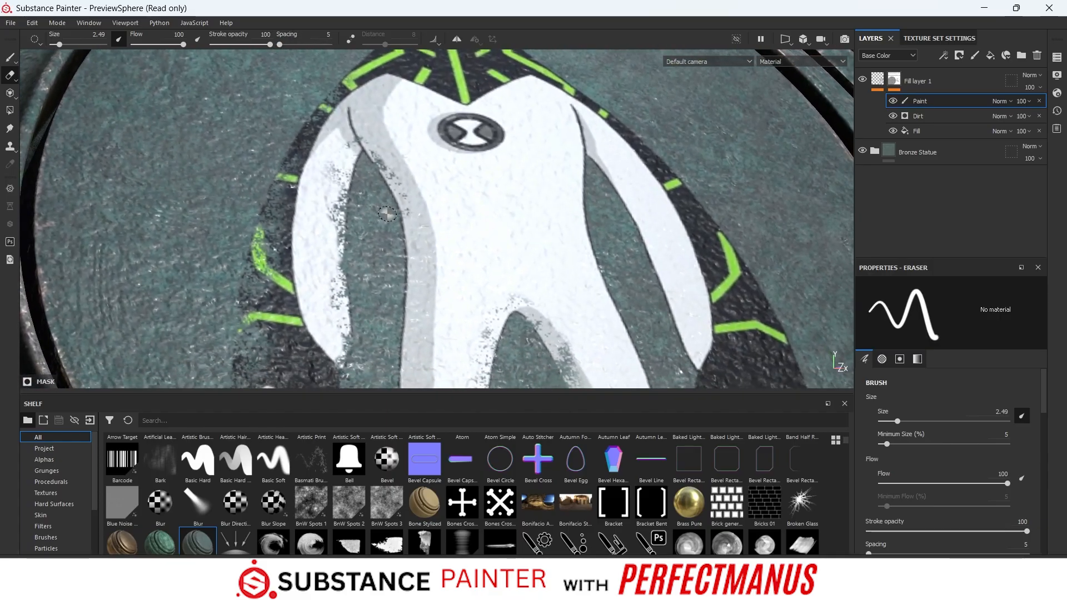
{"action": "scroll", "coordinate": [387, 214], "scroll_direction": "up", "scroll_amount": 2}
{"action": "left_click_drag", "start_coordinate": [59, 45], "coordinate": [64, 44]}
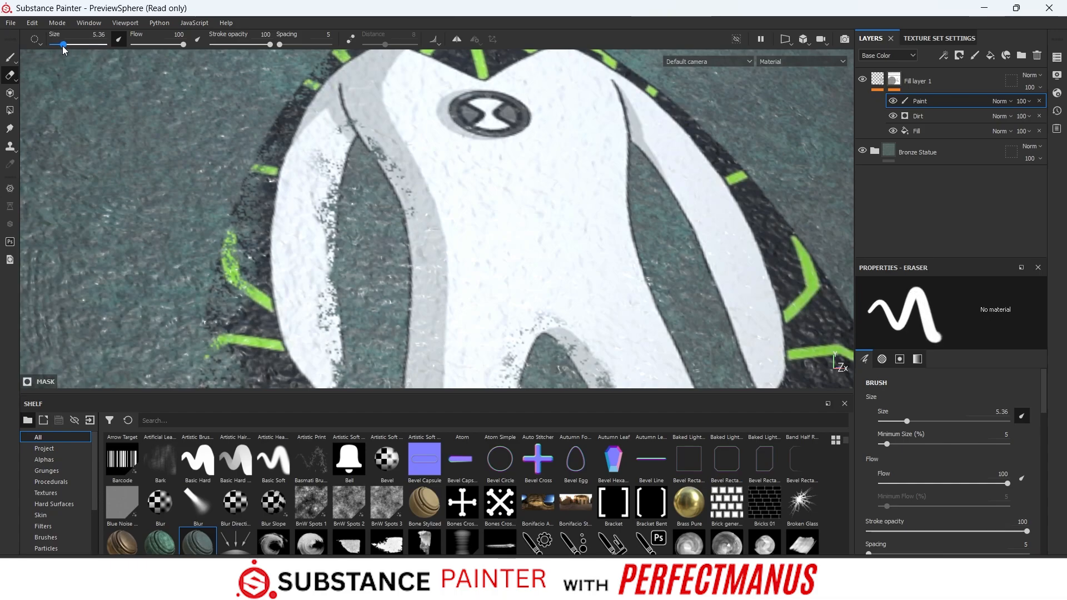
{"action": "mouse_move", "coordinate": [404, 215]}
{"action": "left_mouse_down"}
{"action": "mouse_move", "coordinate": [416, 219]}
{"action": "mouse_move", "coordinate": [414, 280]}
{"action": "left_mouse_up"}
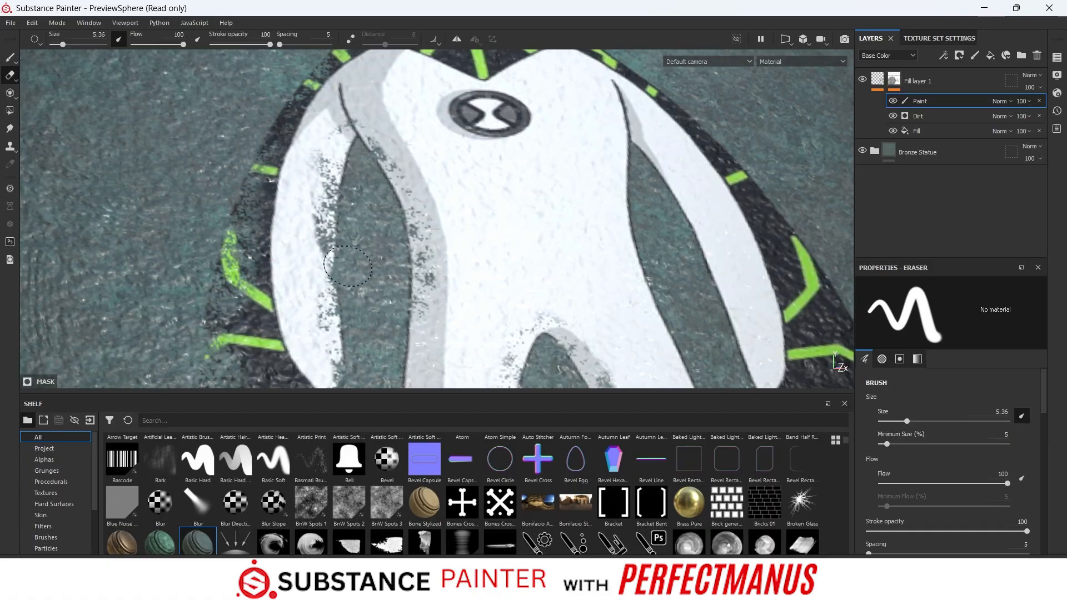
- Erase mask paint down the outer edge of the figure's left leg
{"action": "scroll", "coordinate": [357, 309], "scroll_direction": "up", "scroll_amount": 3}
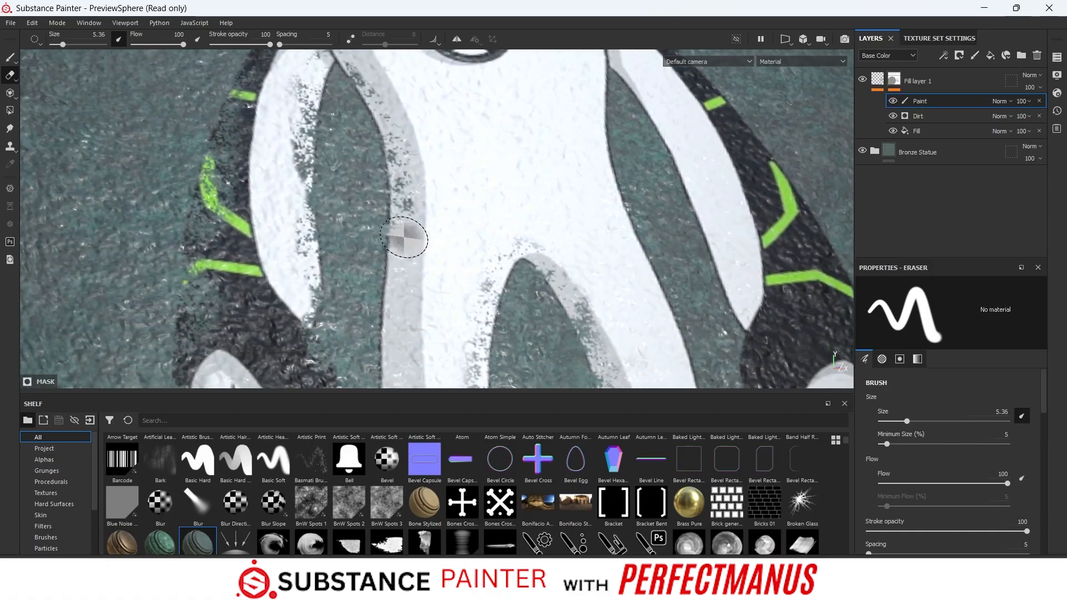
{"action": "left_click_drag", "start_coordinate": [404, 237], "coordinate": [393, 337]}
{"action": "middle_click_drag", "start_coordinate": [347, 239], "coordinate": [294, 90], "text": "alt"}
{"action": "left_click_drag", "start_coordinate": [352, 192], "coordinate": [323, 319]}
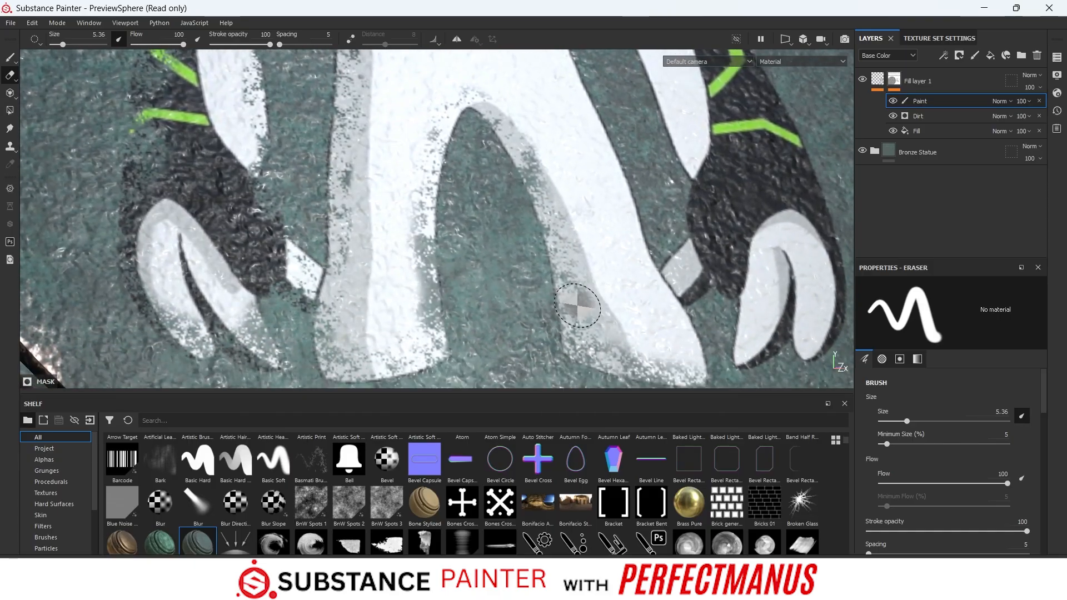
- Erase mask paint along the outer edge of the right leg, from the foot up to the hip
{"action": "mouse_move", "coordinate": [577, 305]}
{"action": "middle_mouse_down", "text": "alt"}
{"action": "mouse_move", "coordinate": [345, 292]}
{"action": "mouse_move", "coordinate": [330, 306]}
{"action": "middle_mouse_up", "text": "alt"}
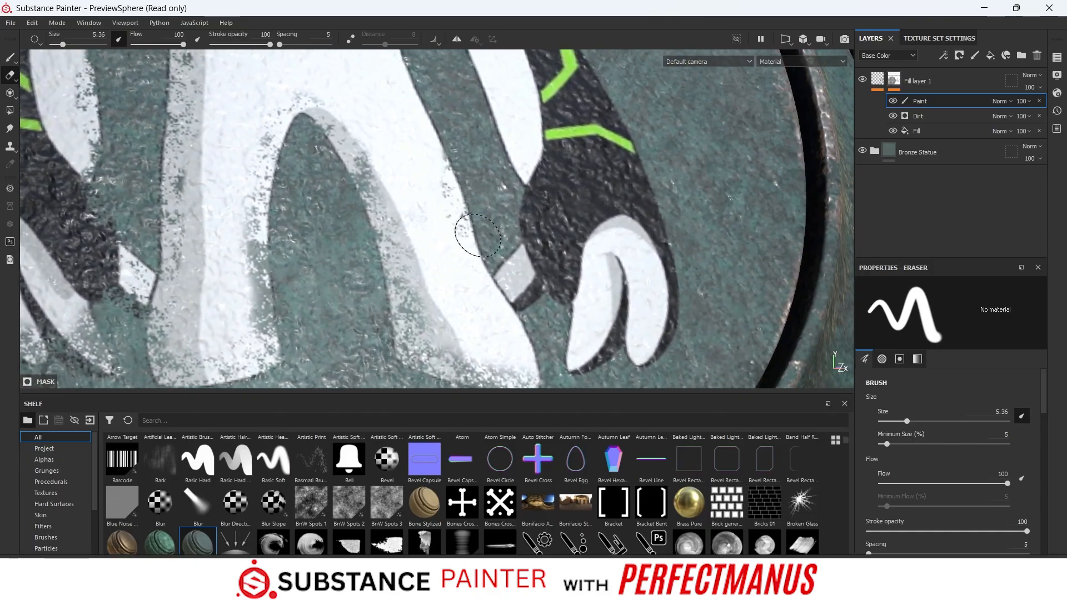
{"action": "left_click_drag", "start_coordinate": [478, 234], "coordinate": [526, 340]}
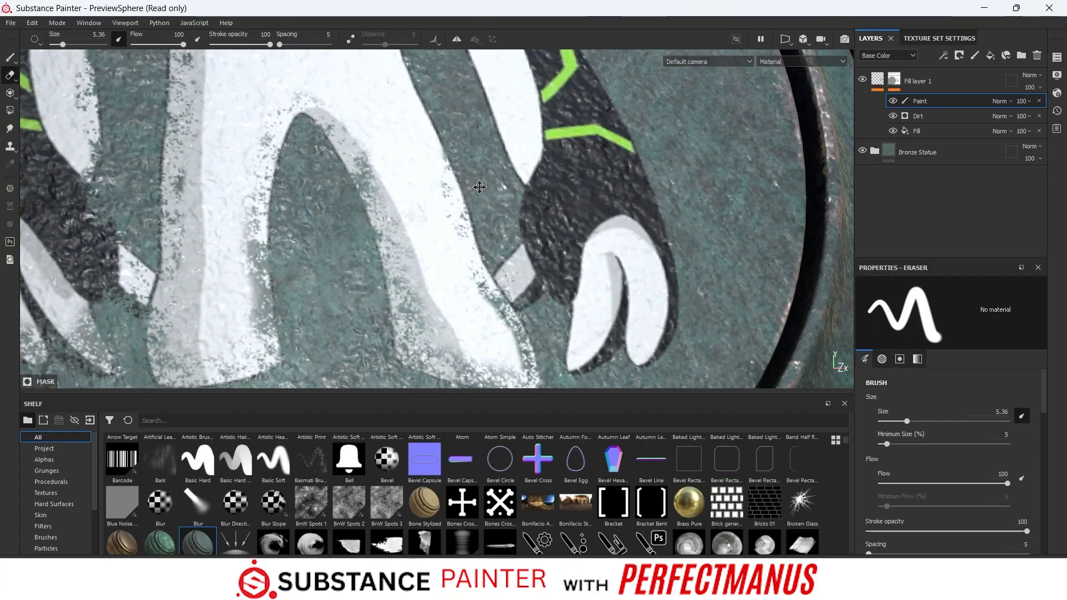
{"action": "middle_click_drag", "start_coordinate": [479, 187], "coordinate": [489, 294], "text": "alt"}
{"action": "left_click_drag", "start_coordinate": [445, 245], "coordinate": [451, 257]}
{"action": "left_click_drag", "start_coordinate": [436, 197], "coordinate": [445, 223]}
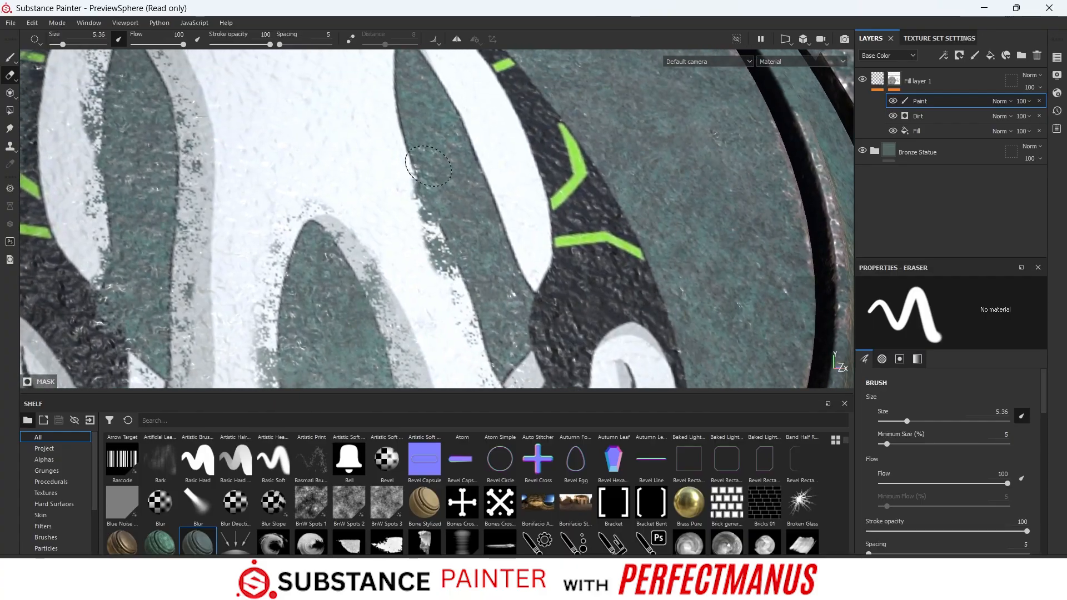
- Erase mask paint along the torso's right side, down the right arm's inner edge and onto the dark cuff at the wrist
{"action": "middle_click_drag", "start_coordinate": [438, 122], "coordinate": [446, 248], "text": "alt"}
{"action": "mouse_move", "coordinate": [419, 270]}
{"action": "left_mouse_down"}
{"action": "mouse_move", "coordinate": [398, 206]}
{"action": "mouse_move", "coordinate": [423, 166]}
{"action": "mouse_move", "coordinate": [400, 161]}
{"action": "mouse_move", "coordinate": [428, 215]}
{"action": "mouse_move", "coordinate": [453, 211]}
{"action": "mouse_move", "coordinate": [469, 256]}
{"action": "left_mouse_up"}
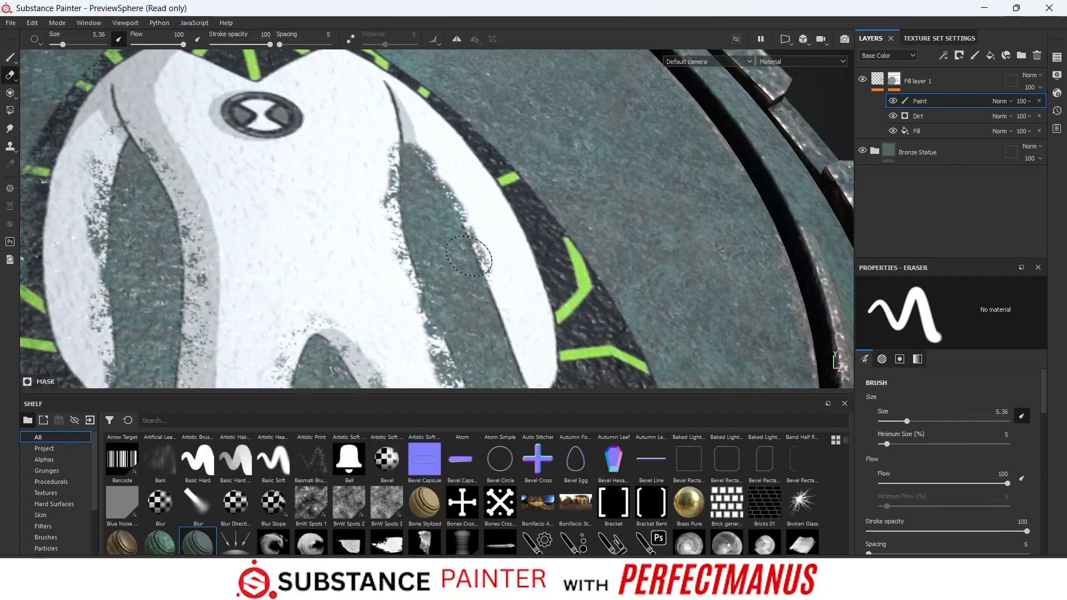
{"action": "mouse_move", "coordinate": [504, 342]}
{"action": "left_mouse_down"}
{"action": "mouse_move", "coordinate": [517, 358]}
{"action": "mouse_move", "coordinate": [509, 367]}
{"action": "left_mouse_up"}
{"action": "middle_click_drag", "start_coordinate": [472, 331], "coordinate": [354, 142], "text": "alt"}
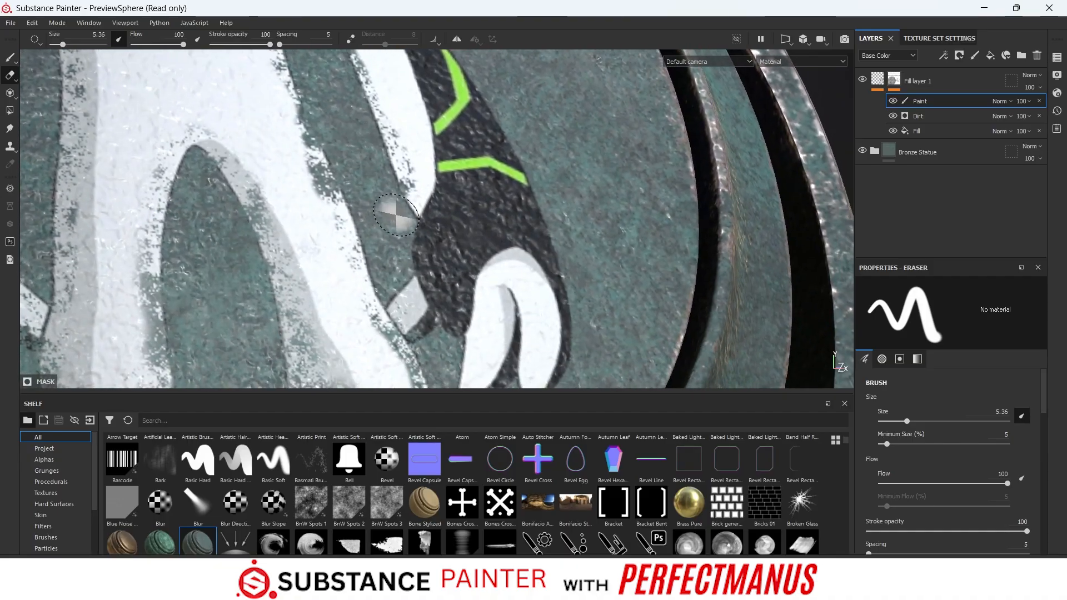
{"action": "mouse_move", "coordinate": [393, 213]}
{"action": "left_mouse_down"}
{"action": "mouse_move", "coordinate": [414, 219]}
{"action": "mouse_move", "coordinate": [392, 266]}
{"action": "mouse_move", "coordinate": [401, 278]}
{"action": "left_mouse_up"}
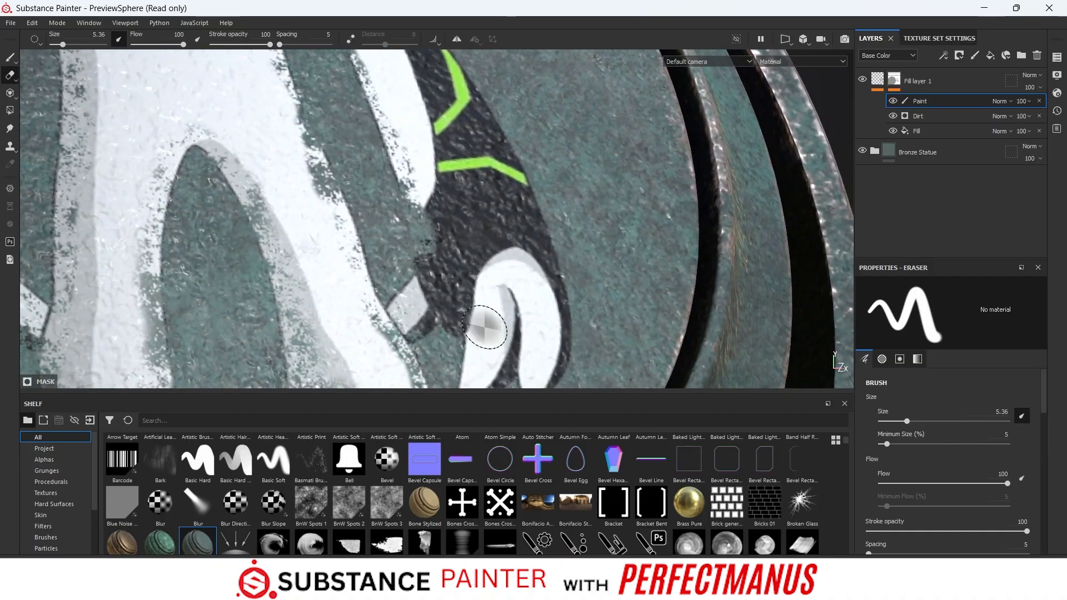
- Wear away the right foot's tip and the right hand's fingertips, and continue up the outer edge of the right arm
{"action": "middle_click_drag", "start_coordinate": [654, 265], "coordinate": [596, 150], "text": "alt"}
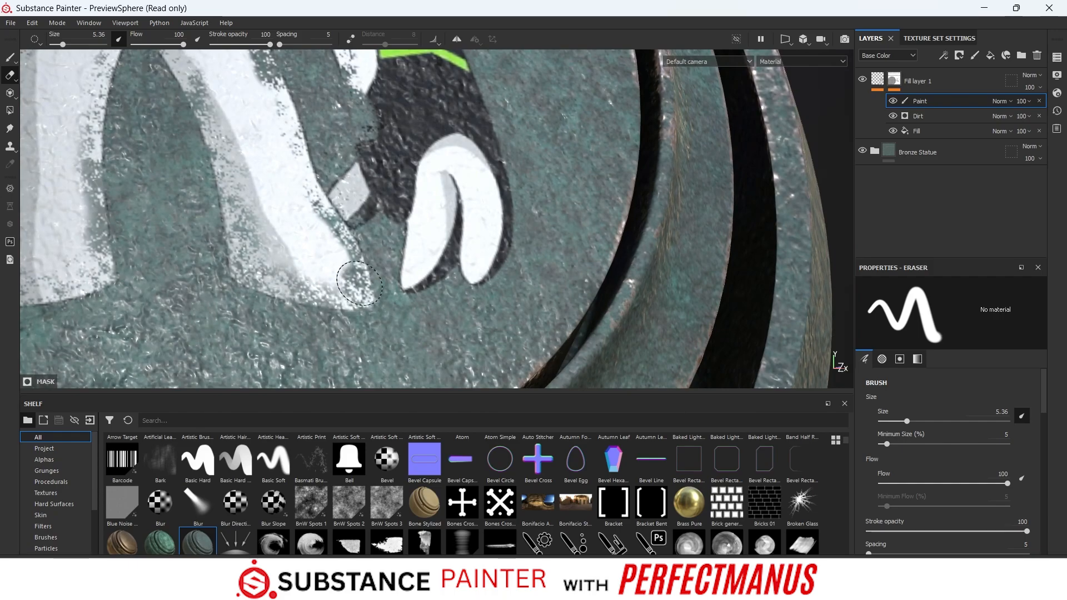
{"action": "left_click_drag", "start_coordinate": [402, 291], "coordinate": [396, 227]}
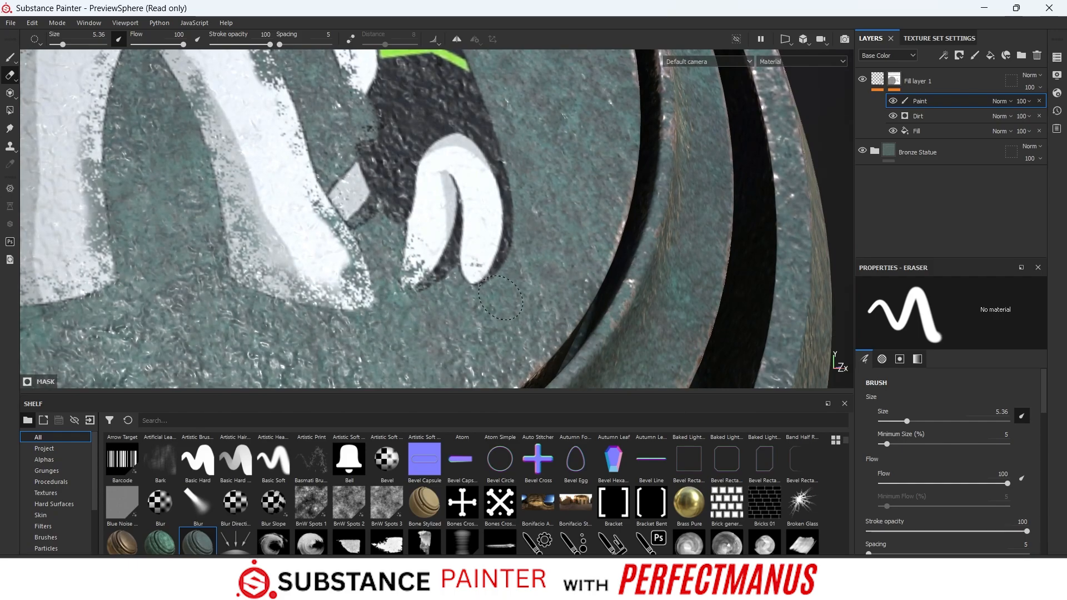
{"action": "middle_click_drag", "start_coordinate": [571, 139], "coordinate": [585, 318], "text": "alt"}
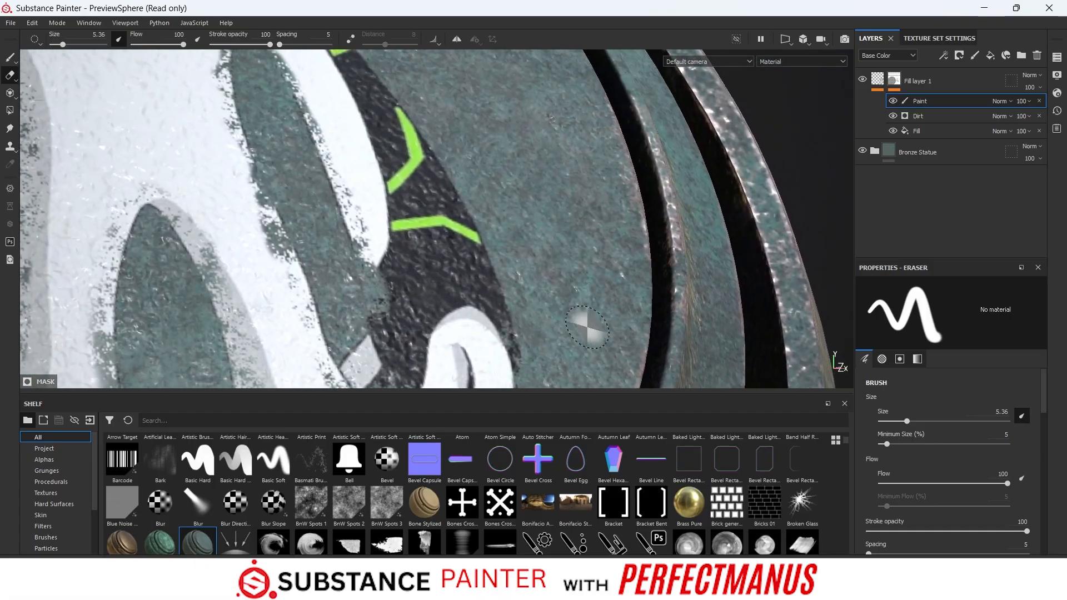
{"action": "left_click_drag", "start_coordinate": [517, 327], "coordinate": [476, 220]}
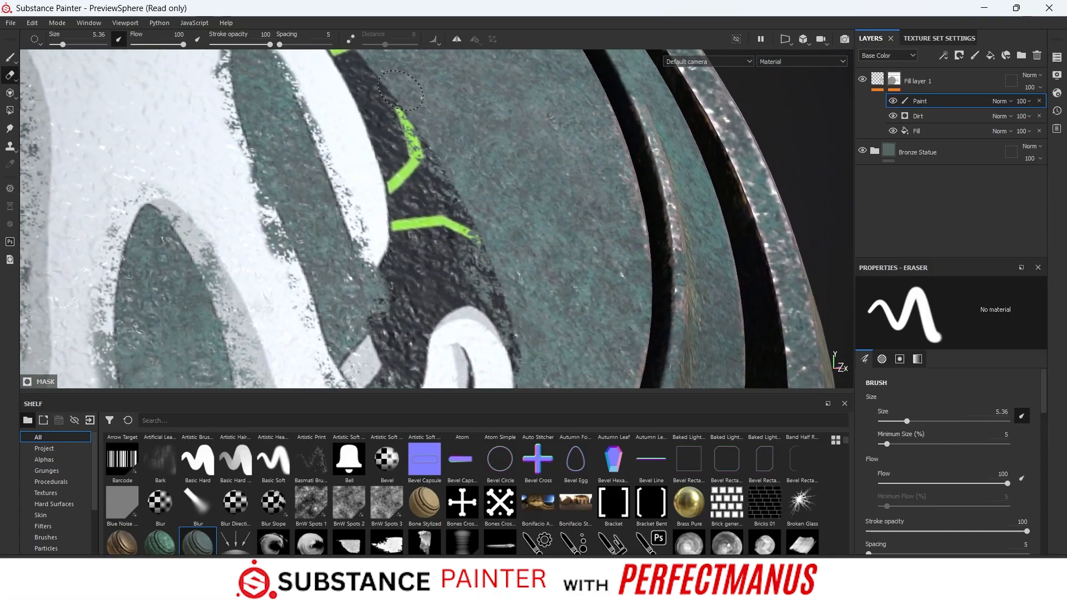
- Erase mask paint along the black outline from the right shoulder around the head to the left shoulder
{"action": "middle_click_drag", "start_coordinate": [498, 115], "coordinate": [484, 290], "text": "alt"}
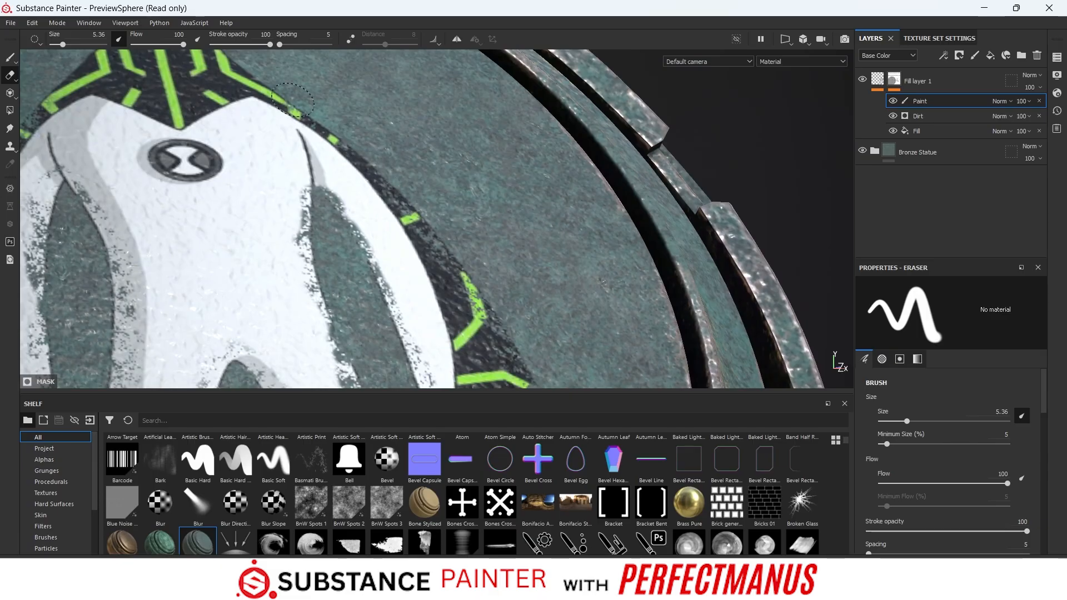
{"action": "middle_click_drag", "start_coordinate": [440, 138], "coordinate": [500, 257], "text": "alt"}
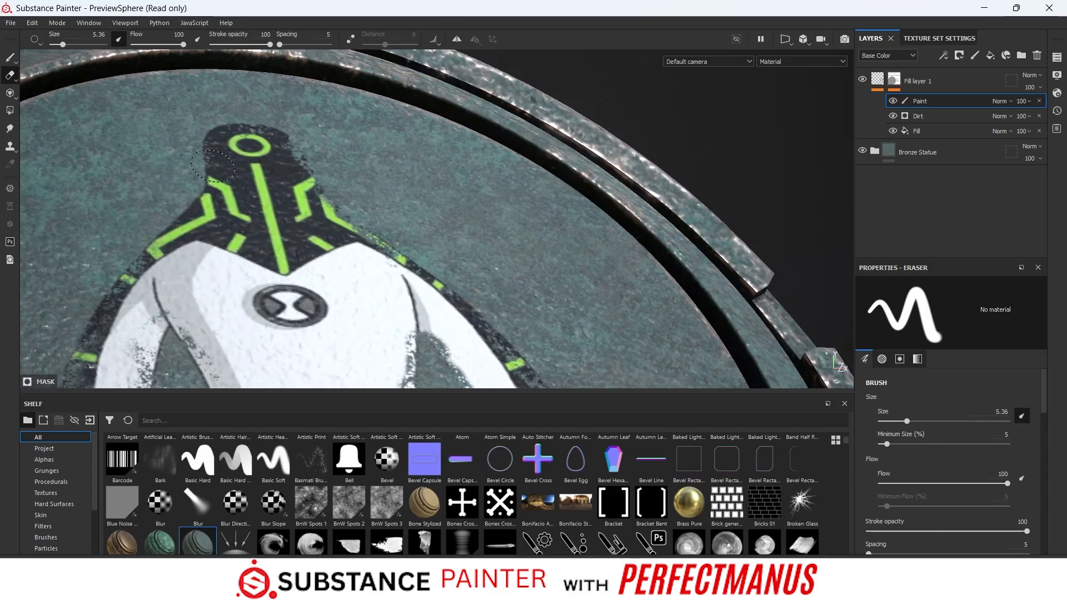
{"action": "mouse_move", "coordinate": [212, 166]}
{"action": "left_mouse_down"}
{"action": "mouse_move", "coordinate": [194, 201]}
{"action": "mouse_move", "coordinate": [163, 221]}
{"action": "left_mouse_up"}
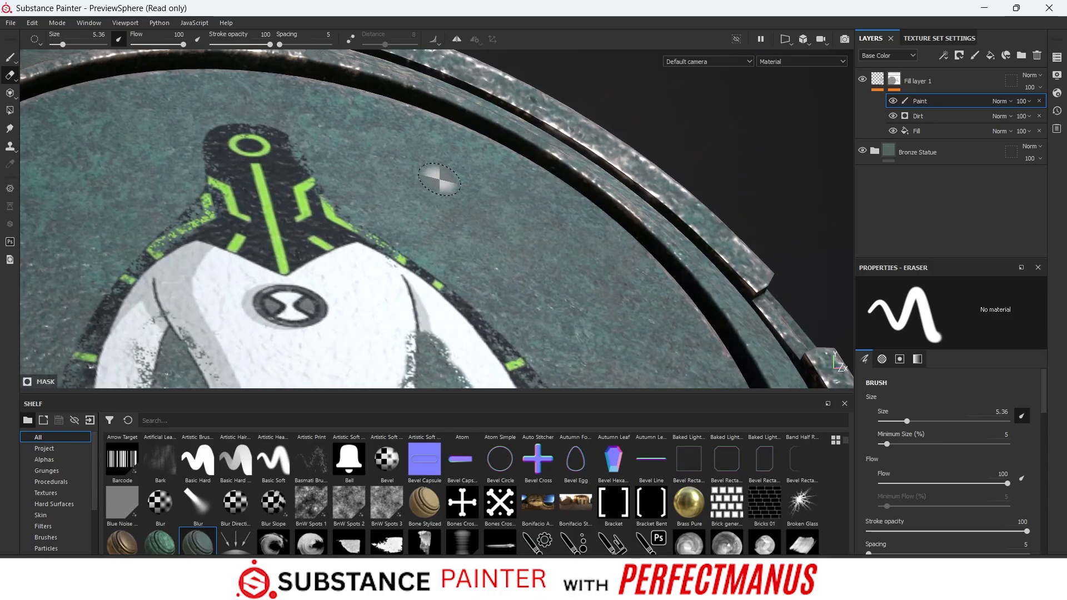
- Set the eraser size to 1.34 and erase small chips inside the white and grey areas of the leg and torso
{"action": "mouse_move", "coordinate": [438, 179]}
{"action": "right_mouse_down", "text": "alt"}
{"action": "mouse_move", "coordinate": [426, 217]}
{"action": "mouse_move", "coordinate": [508, 292]}
{"action": "right_mouse_up", "text": "alt"}
{"action": "mouse_move", "coordinate": [509, 291]}
{"action": "middle_mouse_down", "text": "alt"}
{"action": "mouse_move", "coordinate": [486, 270]}
{"action": "mouse_move", "coordinate": [489, 144]}
{"action": "middle_mouse_up", "text": "alt"}
{"action": "right_click_drag", "start_coordinate": [488, 145], "coordinate": [505, 183], "text": "alt"}
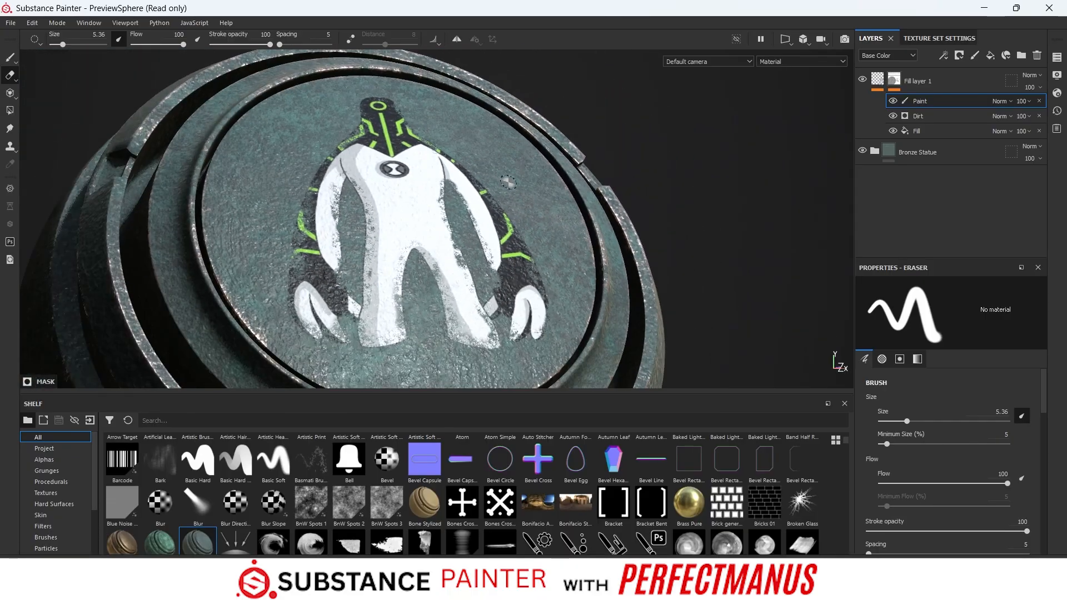
{"action": "middle_click_drag", "start_coordinate": [419, 197], "coordinate": [359, 228], "text": "alt"}
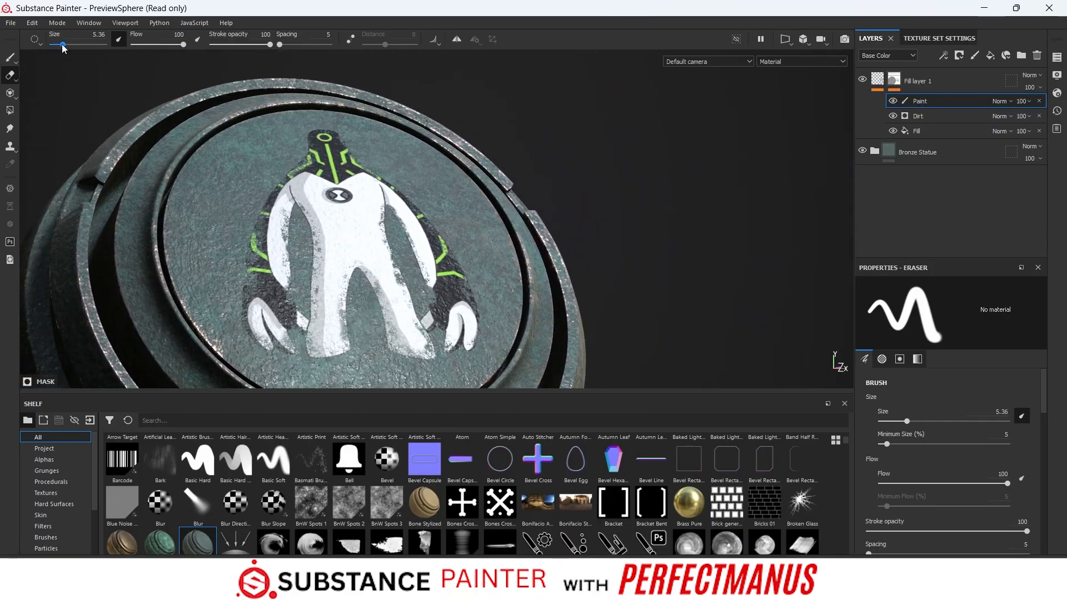
{"action": "left_click_drag", "start_coordinate": [62, 47], "coordinate": [56, 48]}
{"action": "scroll", "coordinate": [420, 332], "scroll_direction": "up", "scroll_amount": 3}
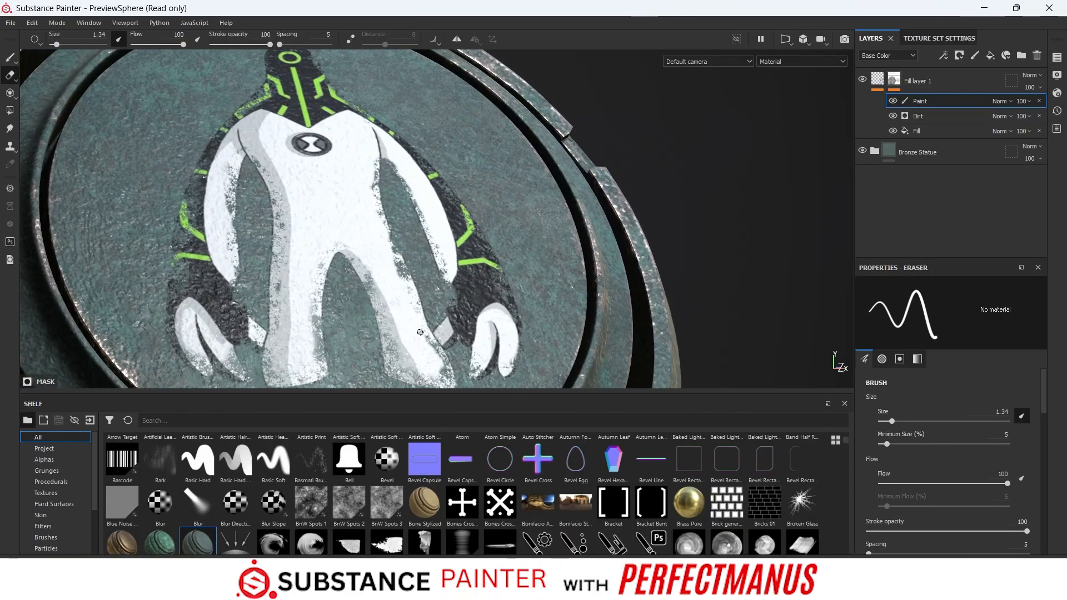
{"action": "scroll", "coordinate": [420, 332], "scroll_direction": "up", "scroll_amount": 5}
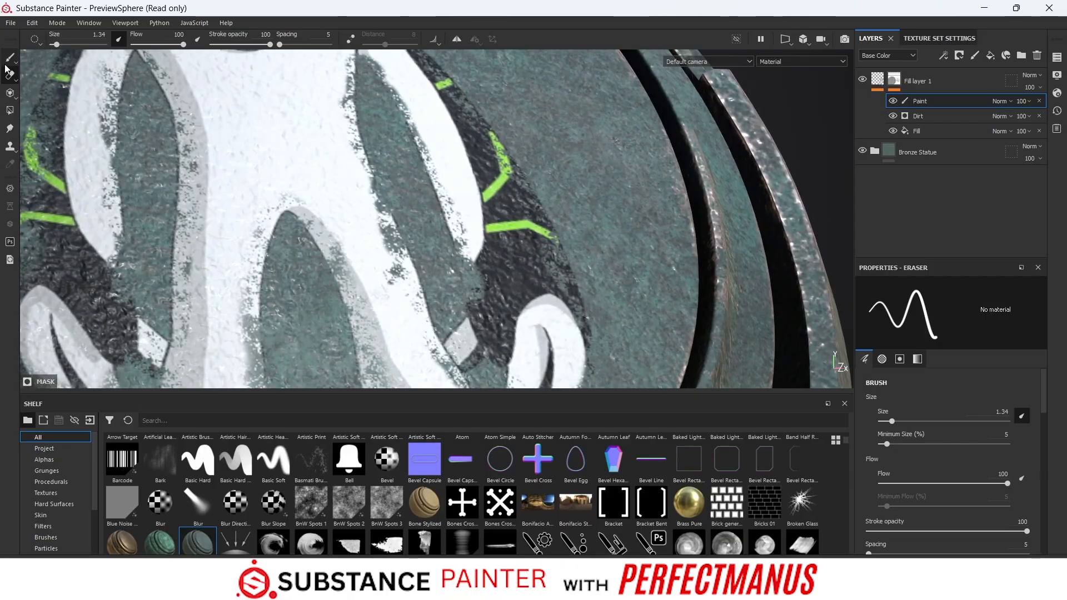
{"action": "scroll", "coordinate": [363, 258], "scroll_direction": "down", "scroll_amount": 8}
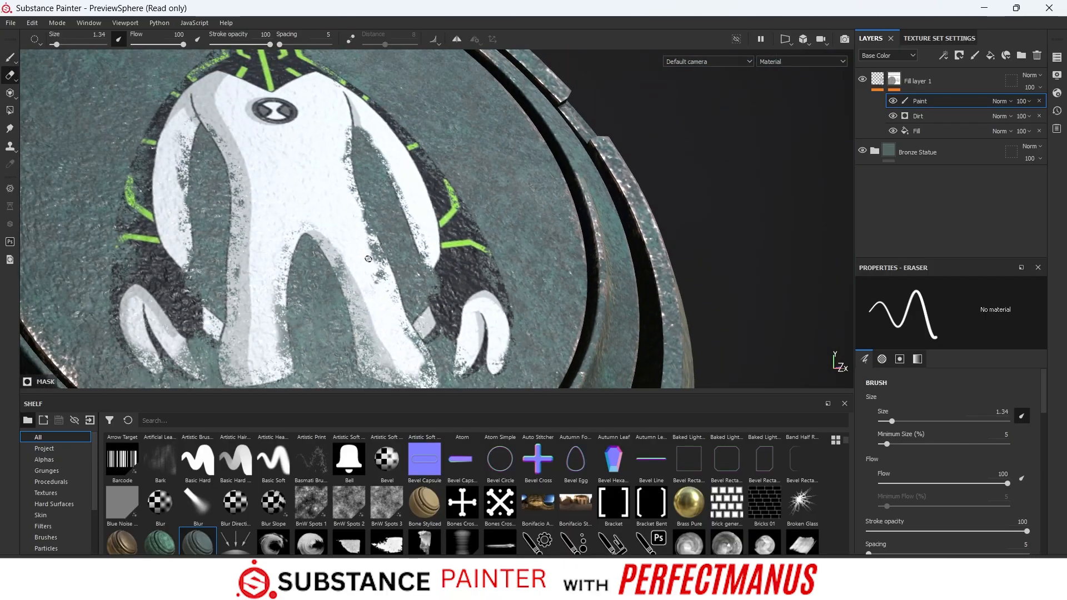
{"action": "scroll", "coordinate": [362, 258], "scroll_direction": "up", "scroll_amount": 2}
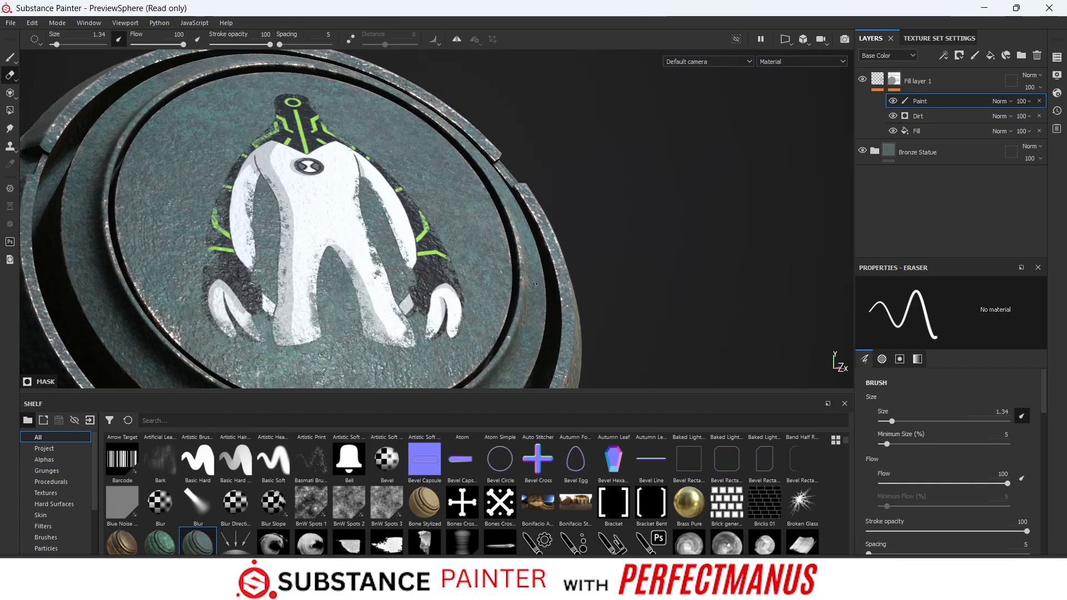
- Select the material content of Fill layer 1 instead of its mask to edit its fill properties
{"action": "left_click_drag", "start_coordinate": [535, 284], "coordinate": [712, 175], "text": "alt"}
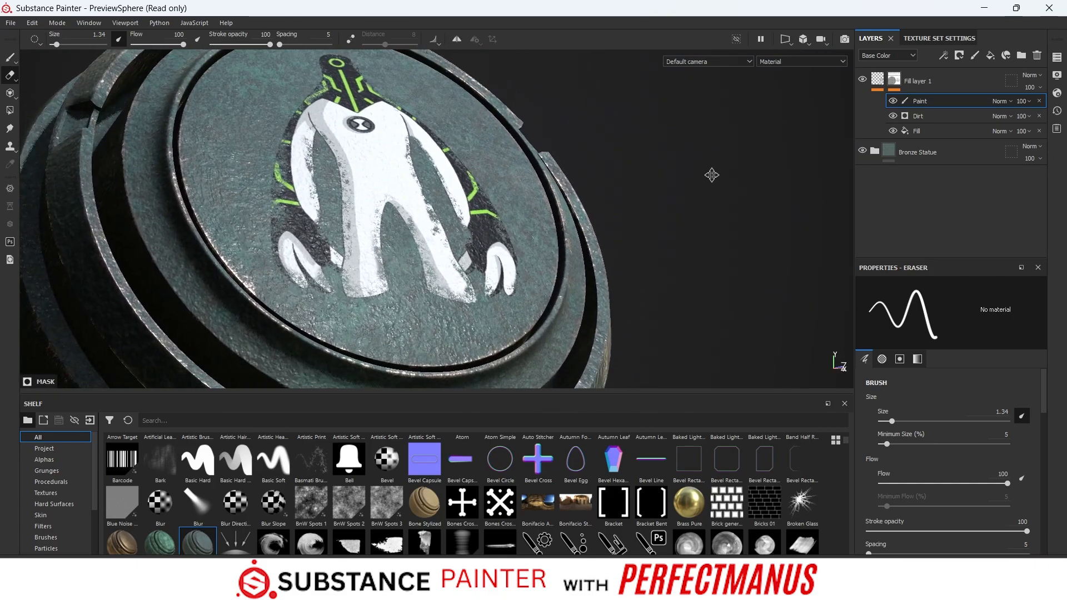
{"action": "middle_click_drag", "start_coordinate": [712, 175], "coordinate": [708, 188], "text": "alt"}
{"action": "left_click", "coordinate": [877, 80]}
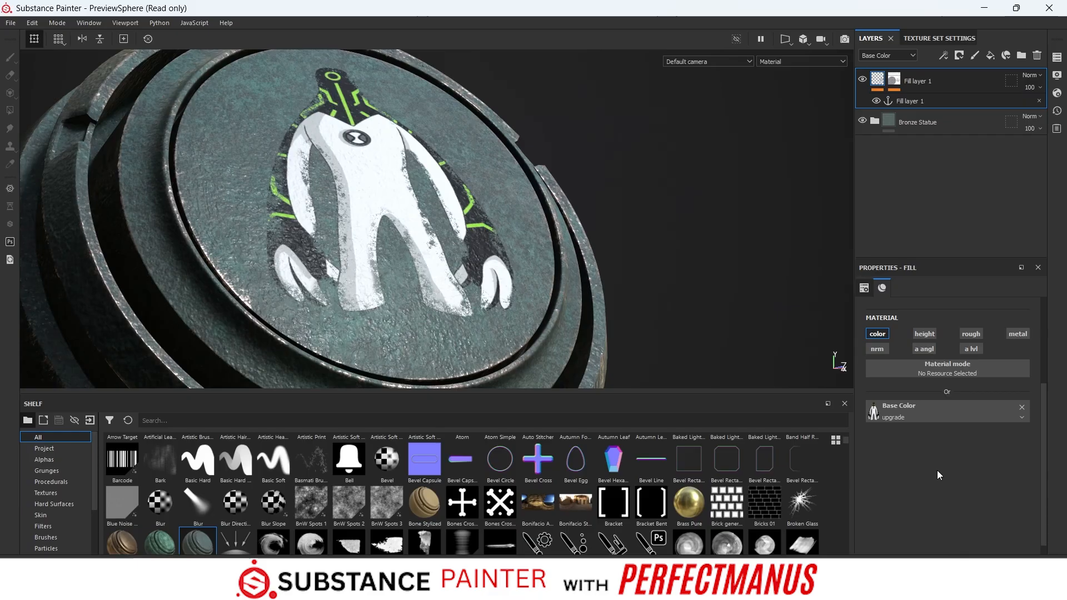
- Try adjusting a height value on the decal's fill, and turn the height channel off again
{"action": "left_click", "coordinate": [925, 334]}
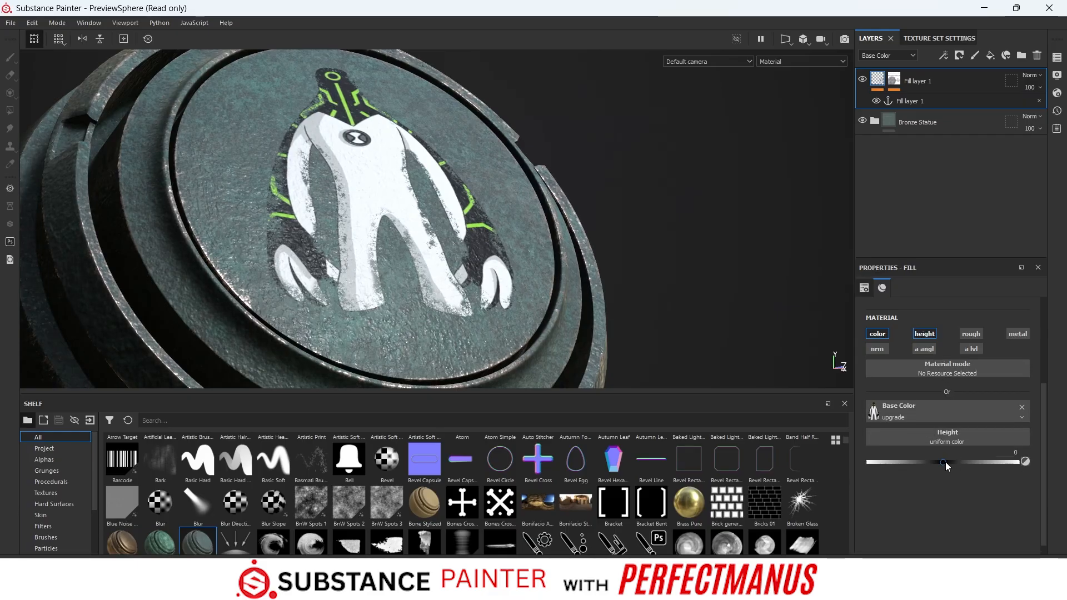
{"action": "mouse_move", "coordinate": [945, 462]}
{"action": "left_mouse_down"}
{"action": "mouse_move", "coordinate": [985, 452]}
{"action": "mouse_move", "coordinate": [946, 466]}
{"action": "left_mouse_up"}
{"action": "left_click", "coordinate": [924, 334]}
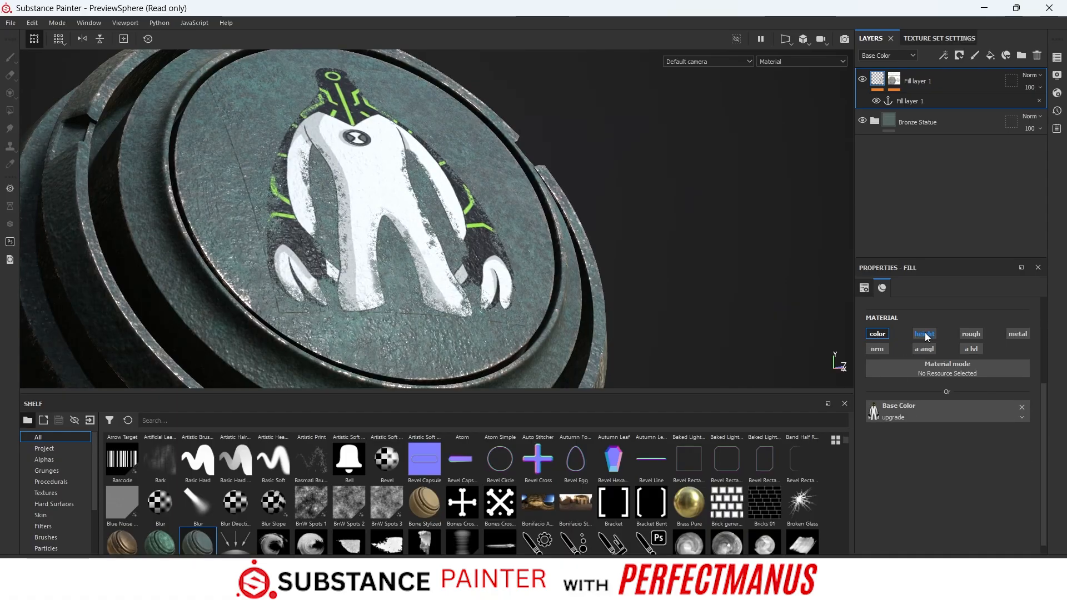
- Enable the roughness channel on the decal's fill and set its uniform roughness to 0.4453
{"action": "left_click", "coordinate": [970, 333]}
{"action": "mouse_move", "coordinate": [915, 463]}
{"action": "left_mouse_down"}
{"action": "mouse_move", "coordinate": [949, 453]}
{"action": "mouse_move", "coordinate": [930, 469]}
{"action": "mouse_move", "coordinate": [939, 468]}
{"action": "left_mouse_up"}
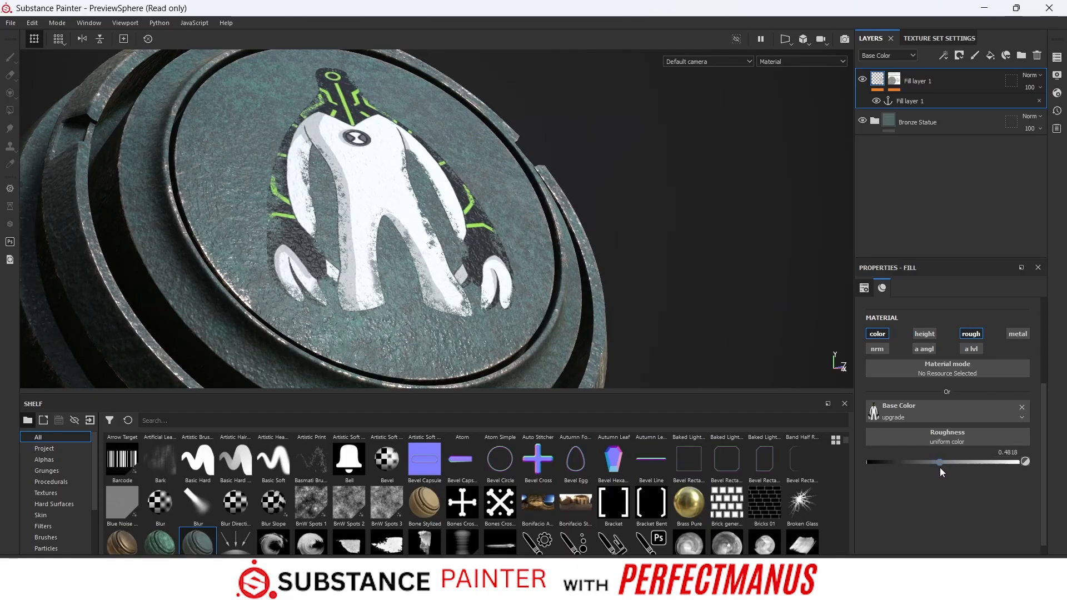
{"action": "scroll", "coordinate": [390, 257], "scroll_direction": "up", "scroll_amount": 5}
{"action": "scroll", "coordinate": [390, 257], "scroll_direction": "up", "scroll_amount": 2}
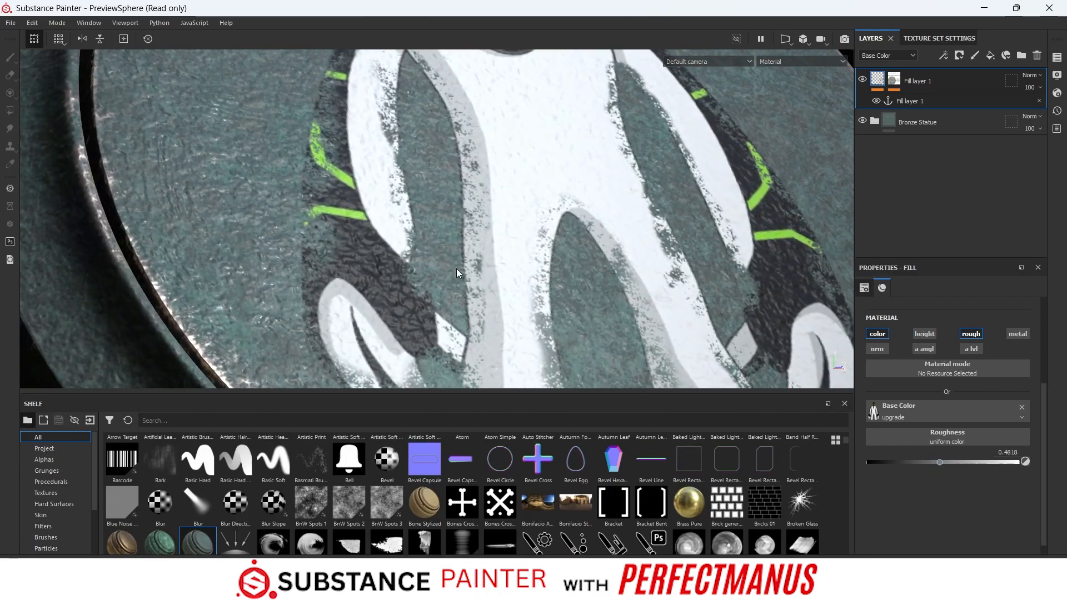
{"action": "mouse_move", "coordinate": [933, 463]}
{"action": "left_mouse_down"}
{"action": "mouse_move", "coordinate": [879, 464]}
{"action": "mouse_move", "coordinate": [961, 459]}
{"action": "mouse_move", "coordinate": [894, 462]}
{"action": "mouse_move", "coordinate": [923, 461]}
{"action": "left_mouse_up"}
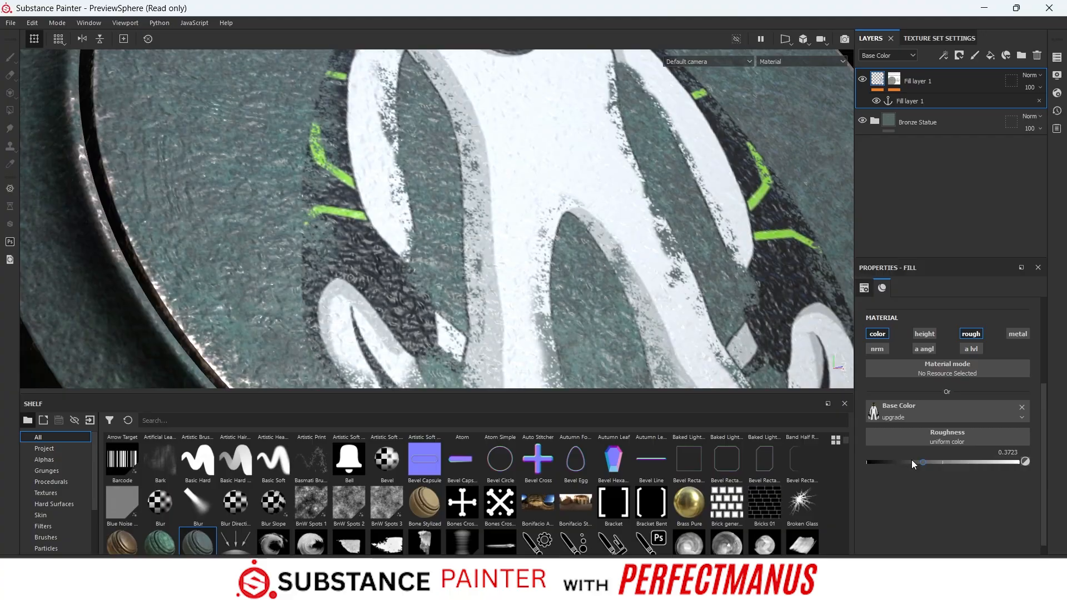
{"action": "scroll", "coordinate": [703, 238], "scroll_direction": "down", "scroll_amount": 5}
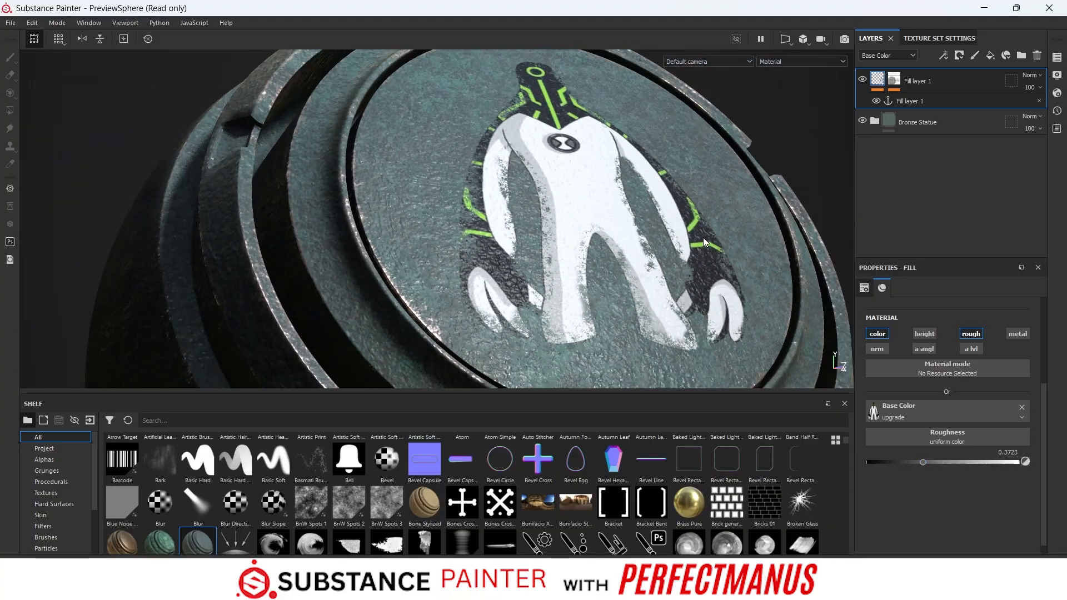
{"action": "middle_click_drag", "start_coordinate": [778, 162], "coordinate": [666, 148], "text": "alt"}
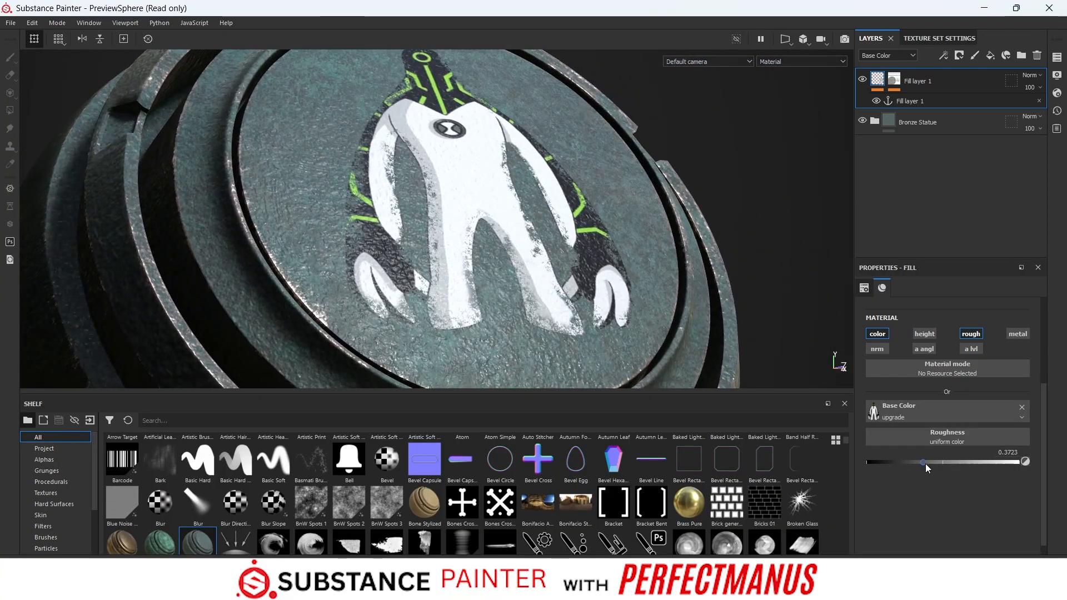
{"action": "mouse_move", "coordinate": [924, 462]}
{"action": "left_mouse_down"}
{"action": "mouse_move", "coordinate": [1006, 455]}
{"action": "mouse_move", "coordinate": [934, 461]}
{"action": "left_mouse_up"}
- Examine the decal's roughness and worn edges up close and from different angles, with the side panels hidden
{"action": "scroll", "coordinate": [471, 268], "scroll_direction": "up", "scroll_amount": 5}
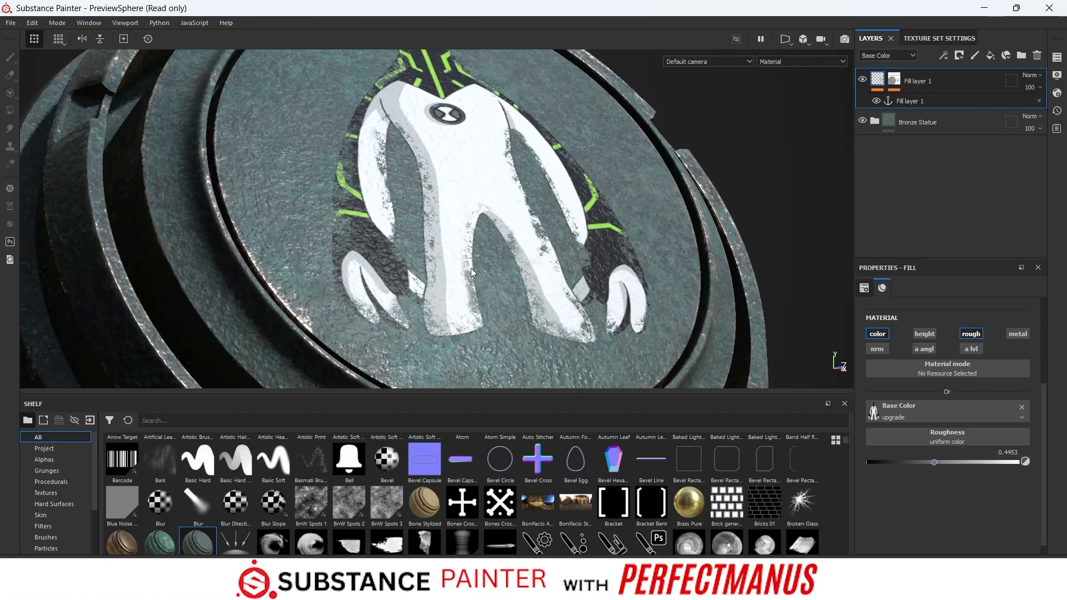
{"action": "scroll", "coordinate": [678, 189], "scroll_direction": "down", "scroll_amount": 5}
{"action": "left_click_drag", "start_coordinate": [677, 189], "coordinate": [640, 192], "text": "alt"}
{"action": "scroll", "coordinate": [635, 215], "scroll_direction": "up", "scroll_amount": 1}
{"action": "scroll", "coordinate": [634, 215], "scroll_direction": "down", "scroll_amount": 1}
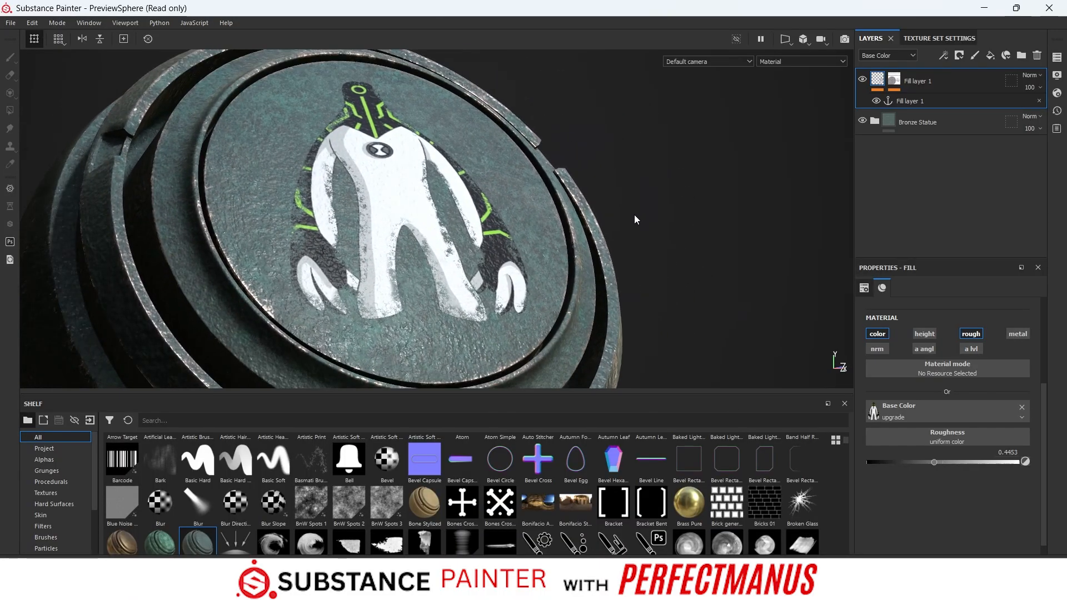
{"action": "key", "text": "Tab"}
{"action": "scroll", "coordinate": [518, 307], "scroll_direction": "up", "scroll_amount": 1}
{"action": "scroll", "coordinate": [518, 307], "scroll_direction": "down", "scroll_amount": 1}
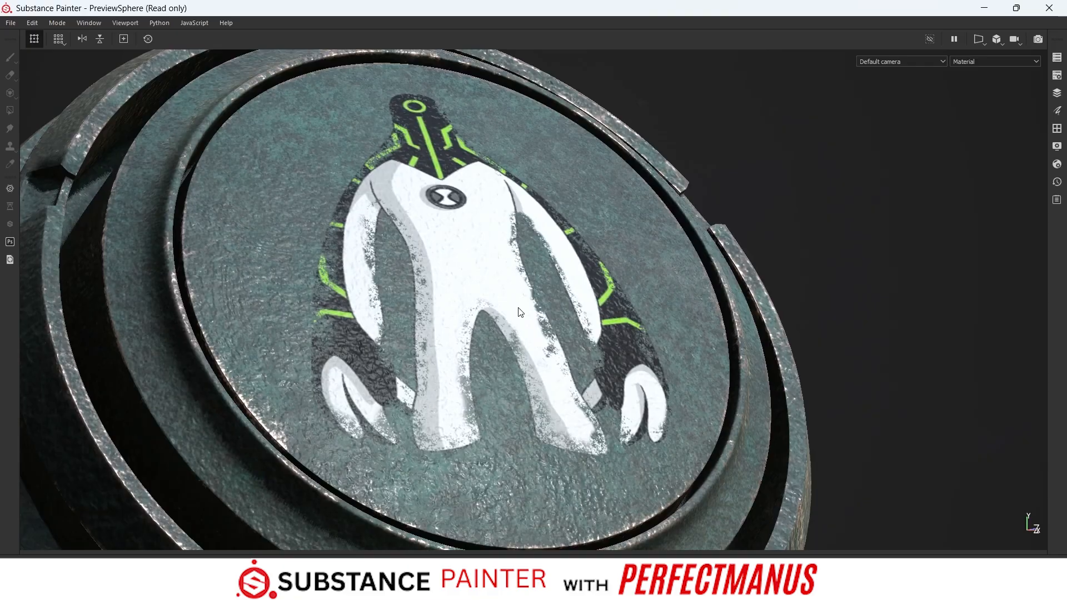
{"action": "scroll", "coordinate": [518, 308], "scroll_direction": "down", "scroll_amount": 1}
{"action": "middle_click_drag", "start_coordinate": [518, 307], "coordinate": [568, 290], "text": "alt"}
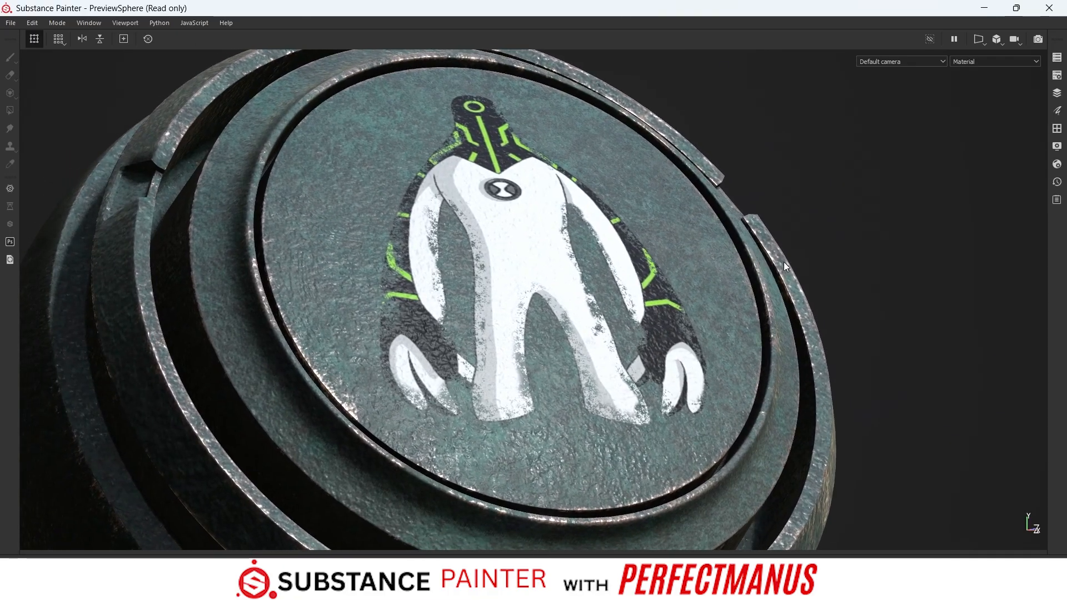